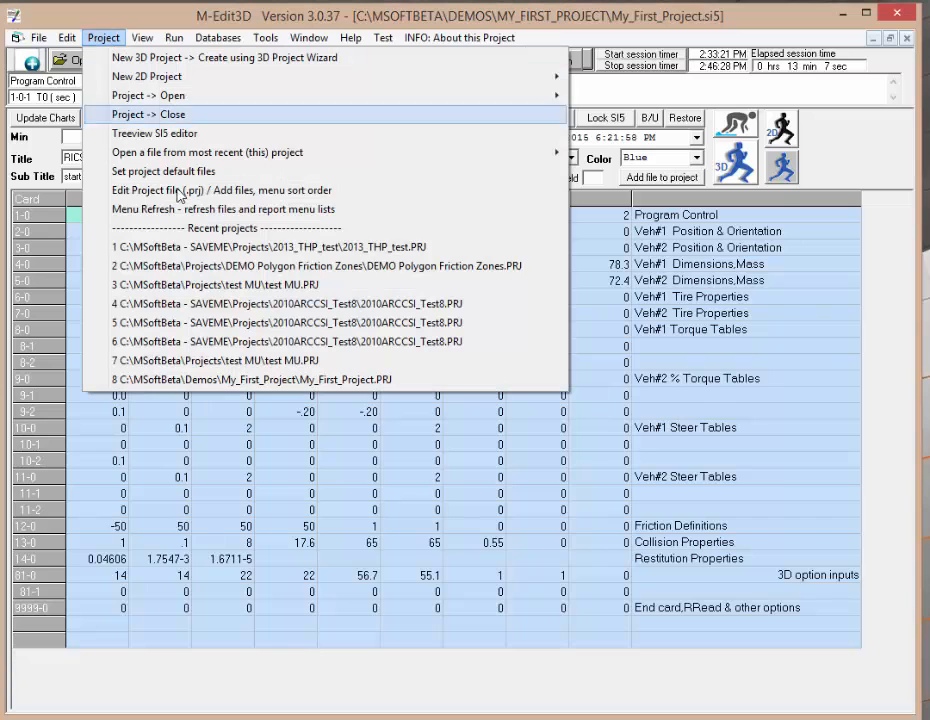
# Step: Open the recent DEMO Polygon Friction Zones project and launch its 3D graphics view
pyautogui.click(227, 266)
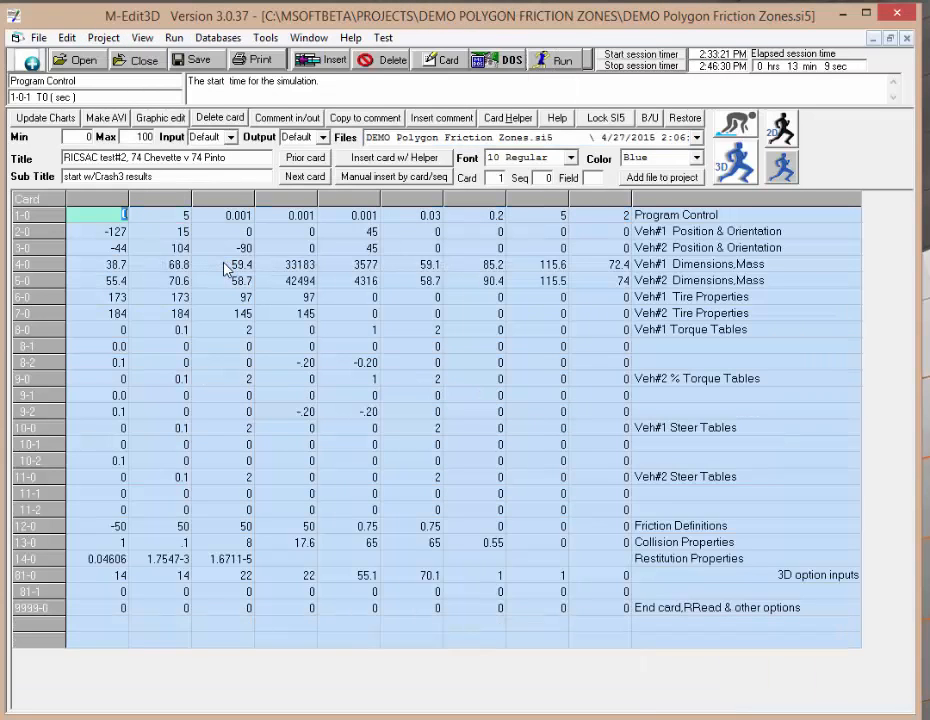
pyautogui.click(740, 160)
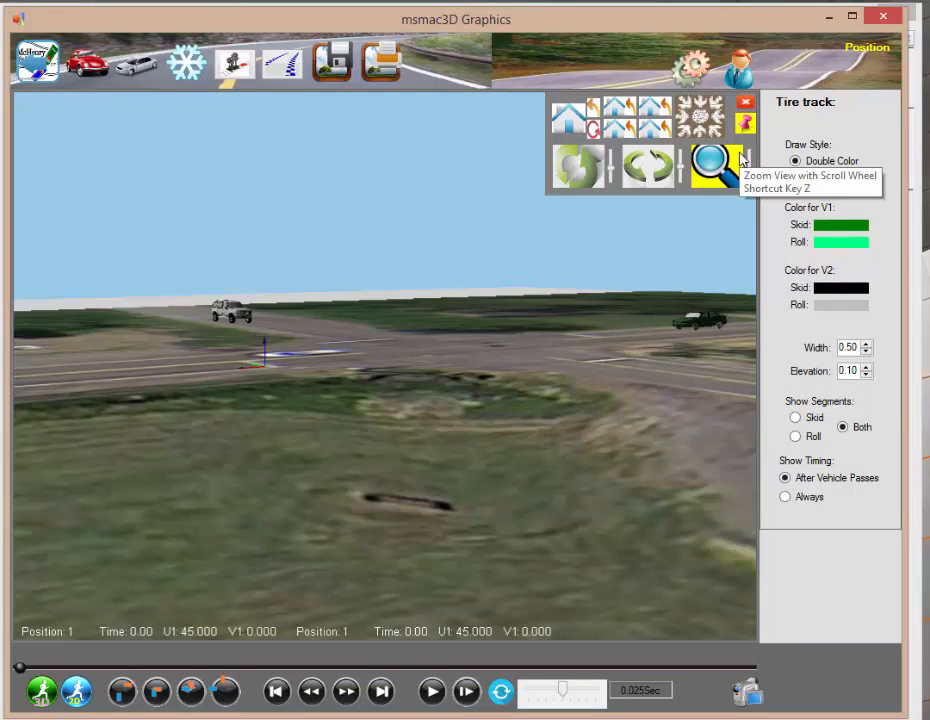
# Step: Play the simulation animation and pause it partway through
pyautogui.click(432, 690)
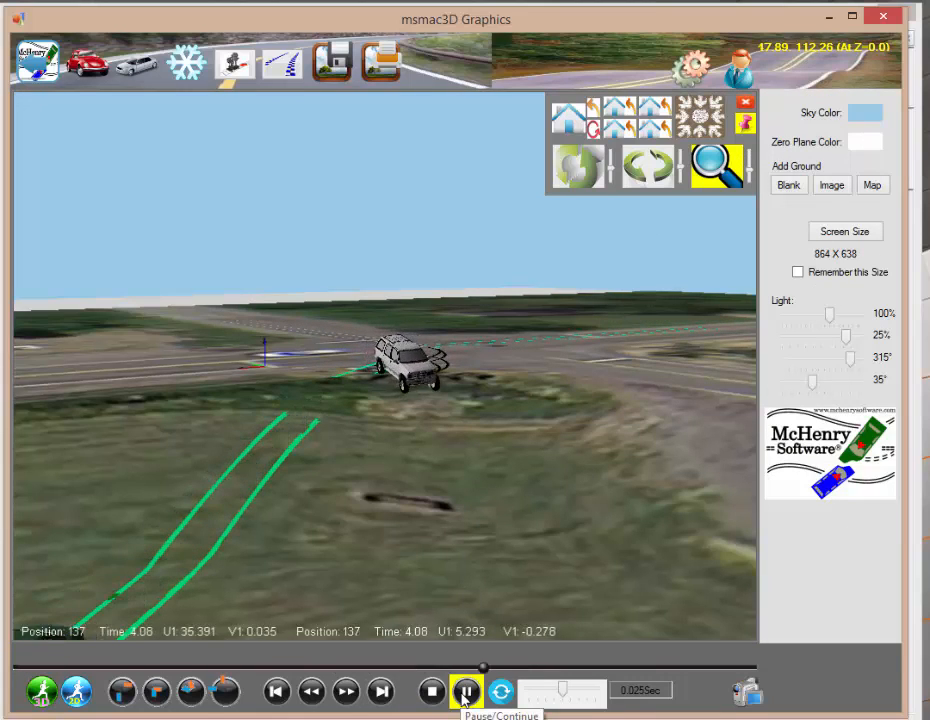
pyautogui.click(466, 692)
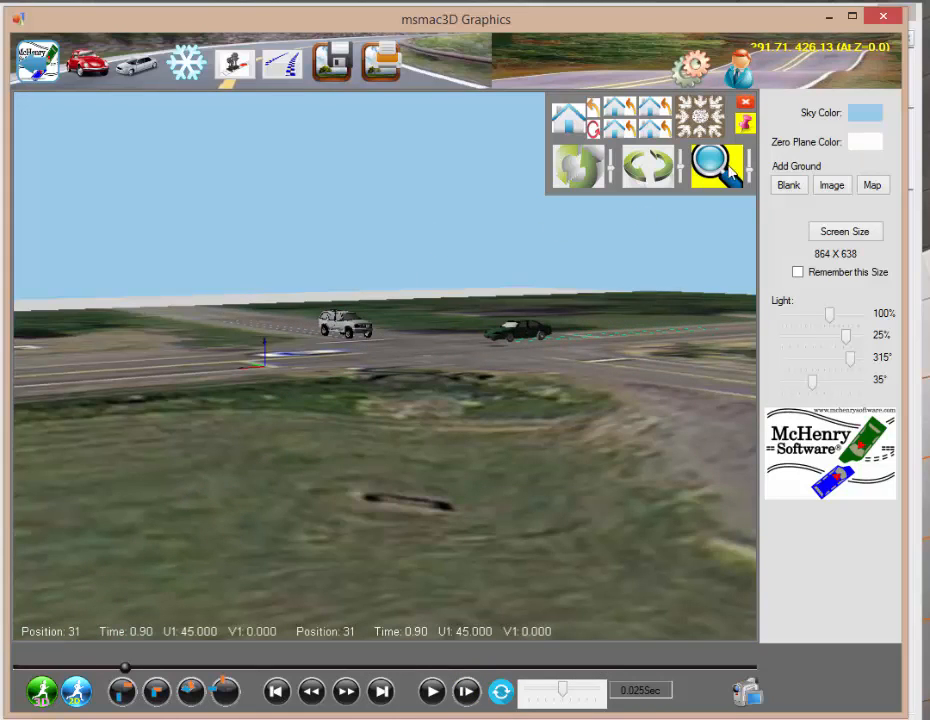
# Step: Open the Friction Zones editor, add a zone, and drag its four corners to the aerial image's corners, about -315 to 309 by -189 to 195
pyautogui.click(184, 80)
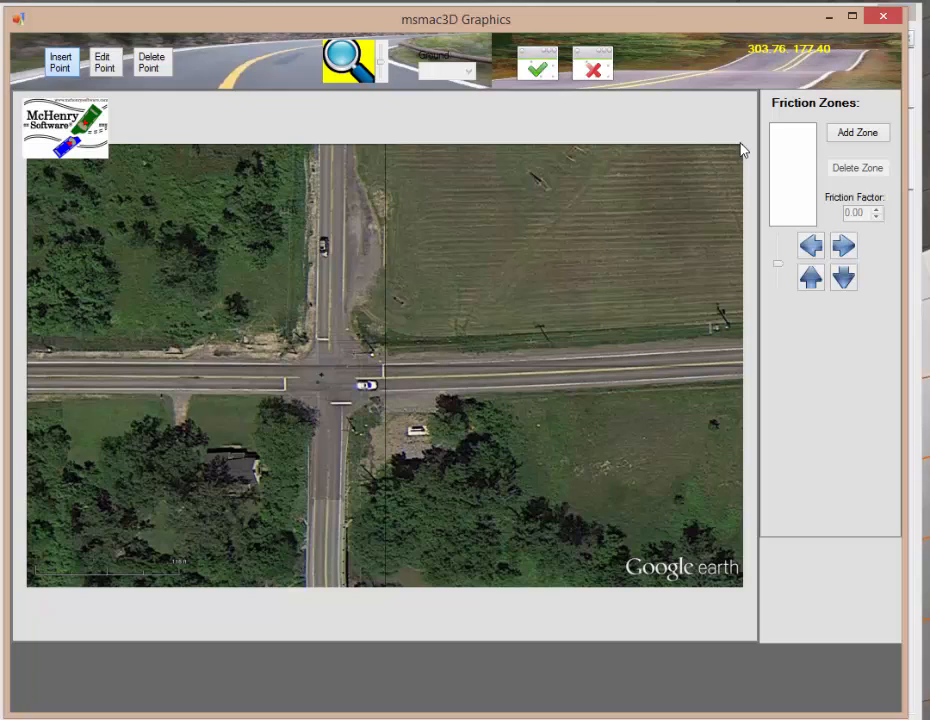
pyautogui.click(848, 135)
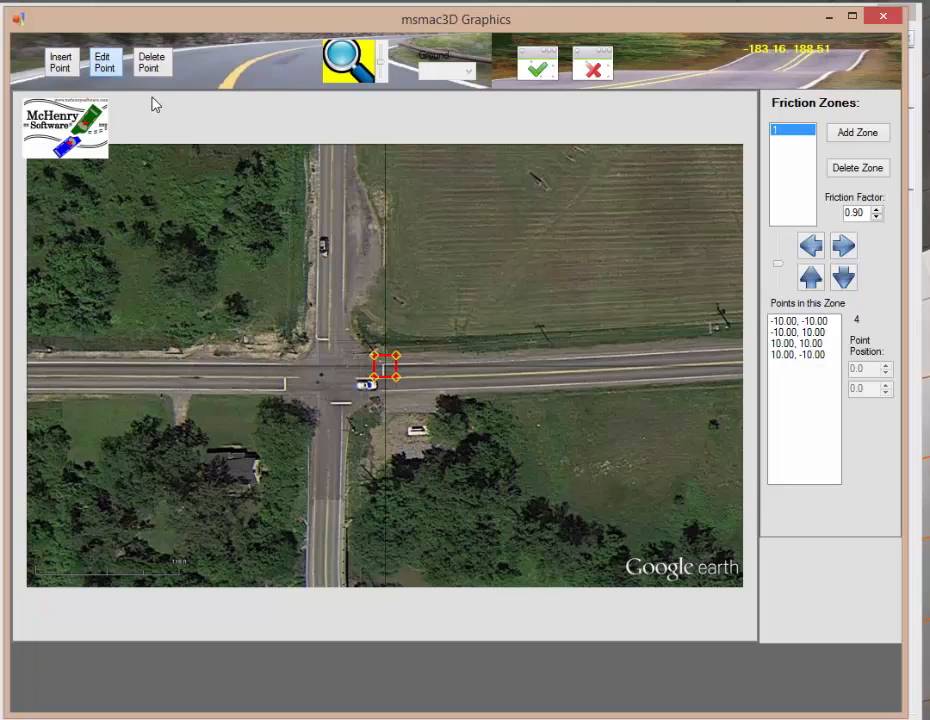
pyautogui.click(115, 72)
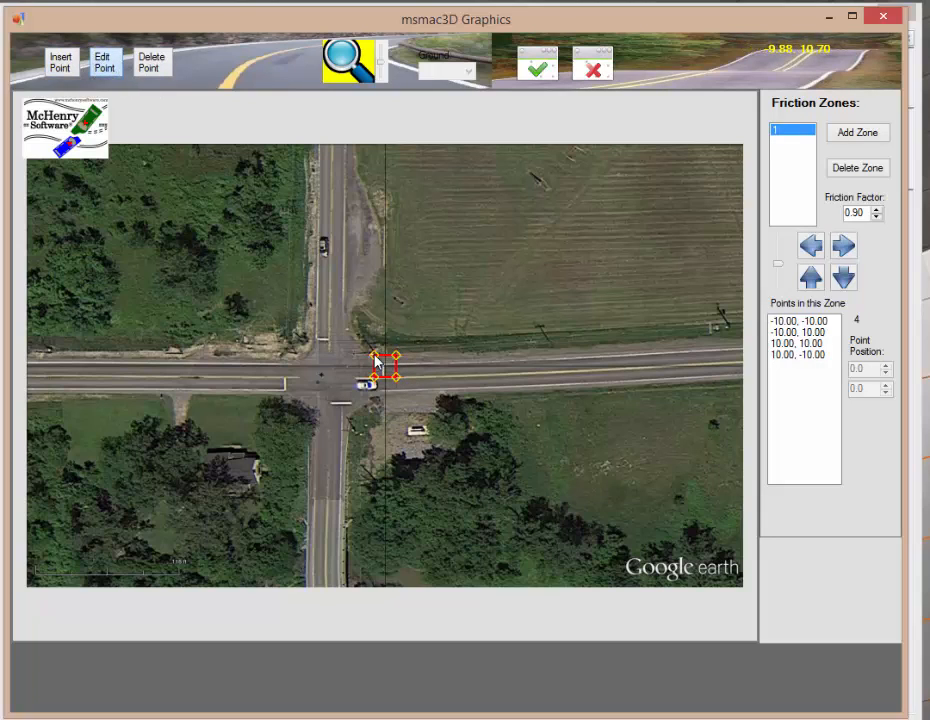
pyautogui.moveTo(401, 357); pyautogui.dragTo(63, 150)
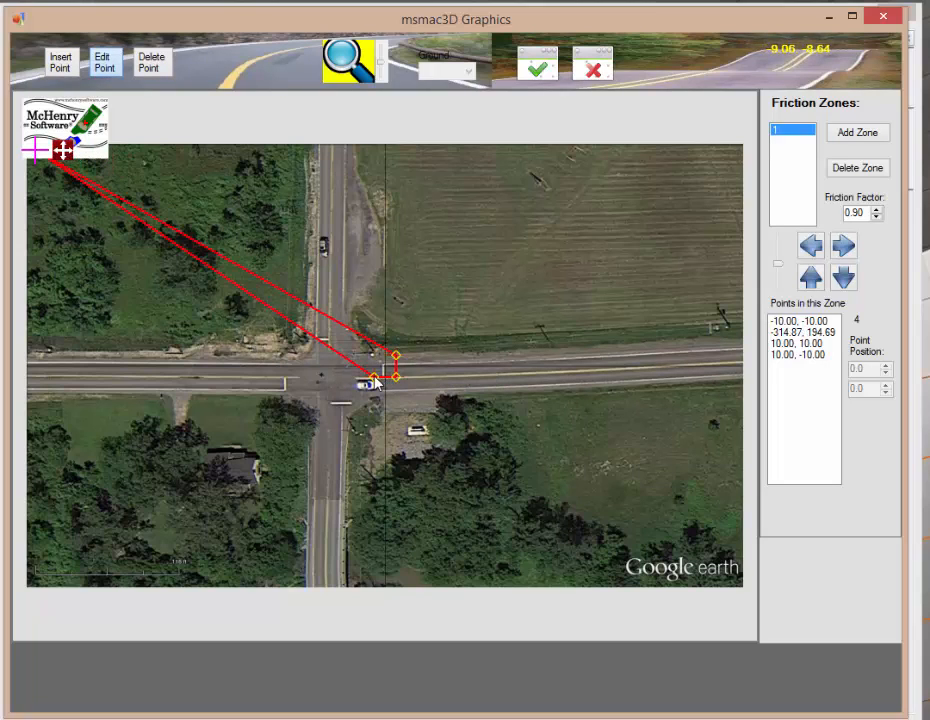
pyautogui.moveTo(375, 380); pyautogui.dragTo(35, 577)
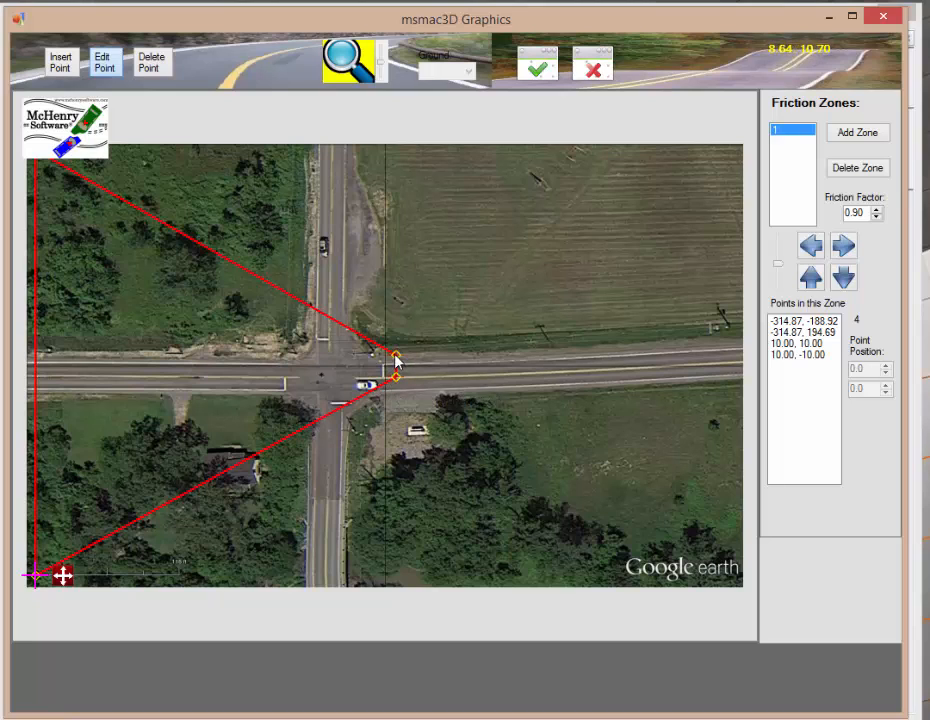
pyautogui.moveTo(421, 356); pyautogui.dragTo(750, 150)
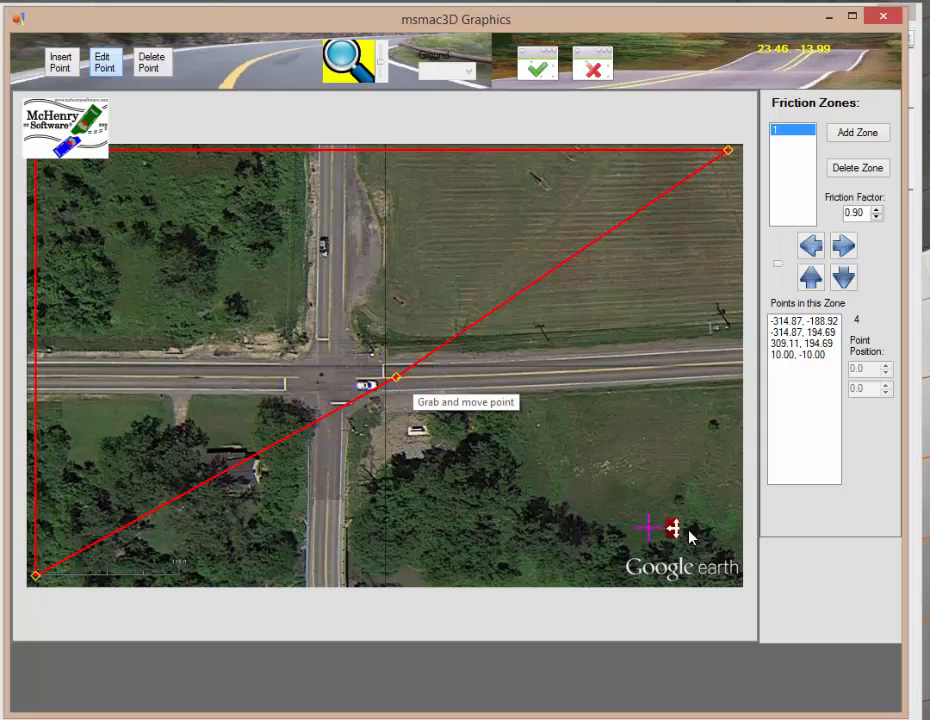
pyautogui.click(746, 574)
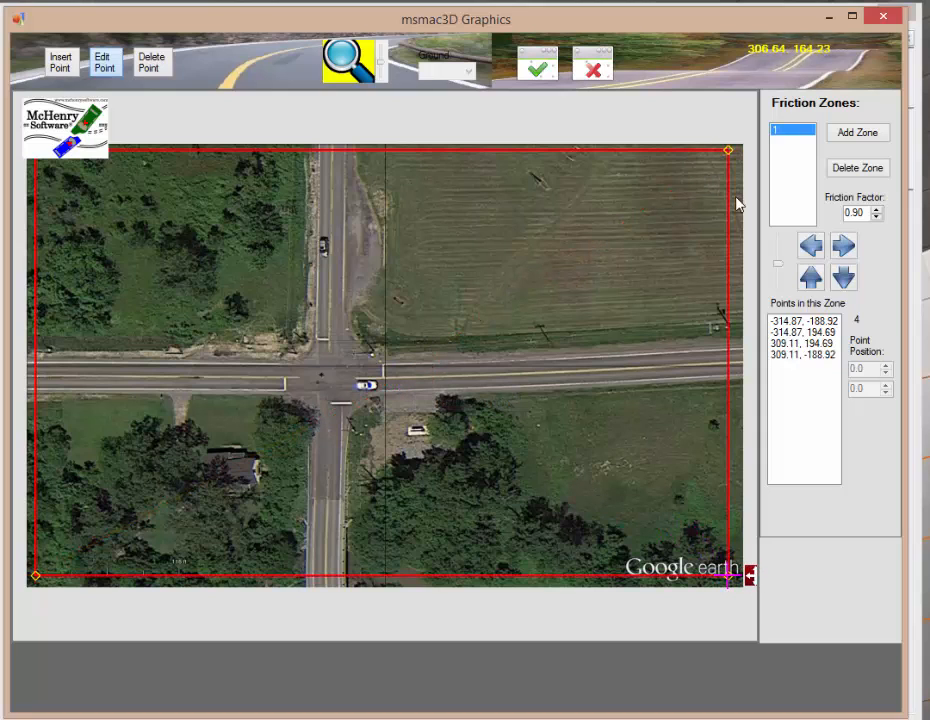
pyautogui.moveTo(866, 211); pyautogui.dragTo(797, 212)
# Step: Add a second zone and nudge it west and south to span x -140 to -120, y -20 to 0
pyautogui.click(859, 133)
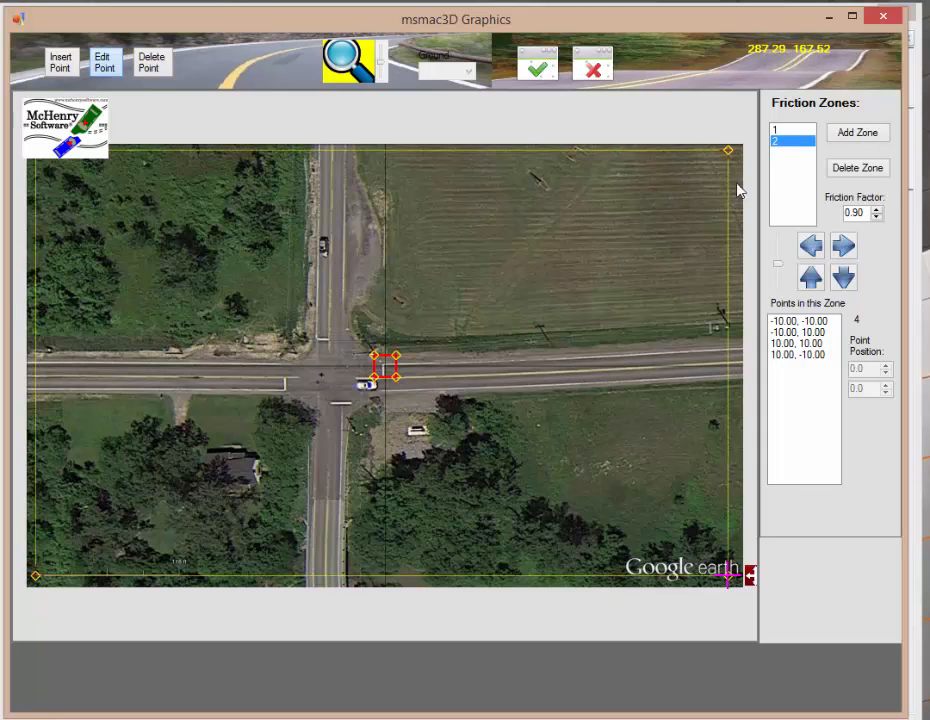
pyautogui.click(811, 246)
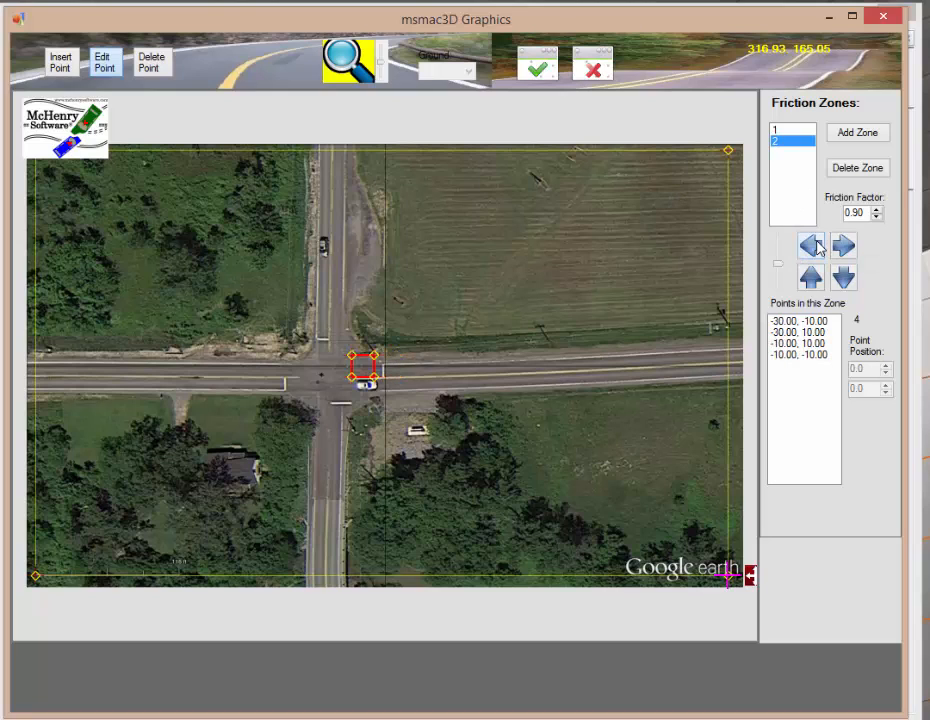
pyautogui.click(811, 246)
pyautogui.click(811, 246)
pyautogui.click(811, 246)
pyautogui.click(812, 245)
pyautogui.click(812, 245)
pyautogui.click(812, 245)
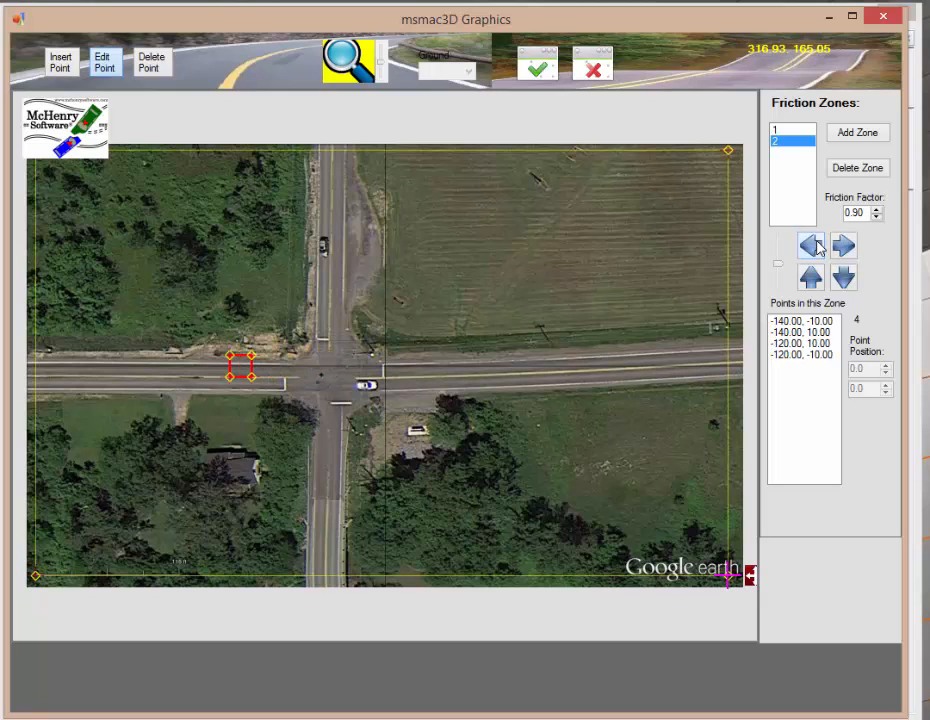
pyautogui.click(843, 279)
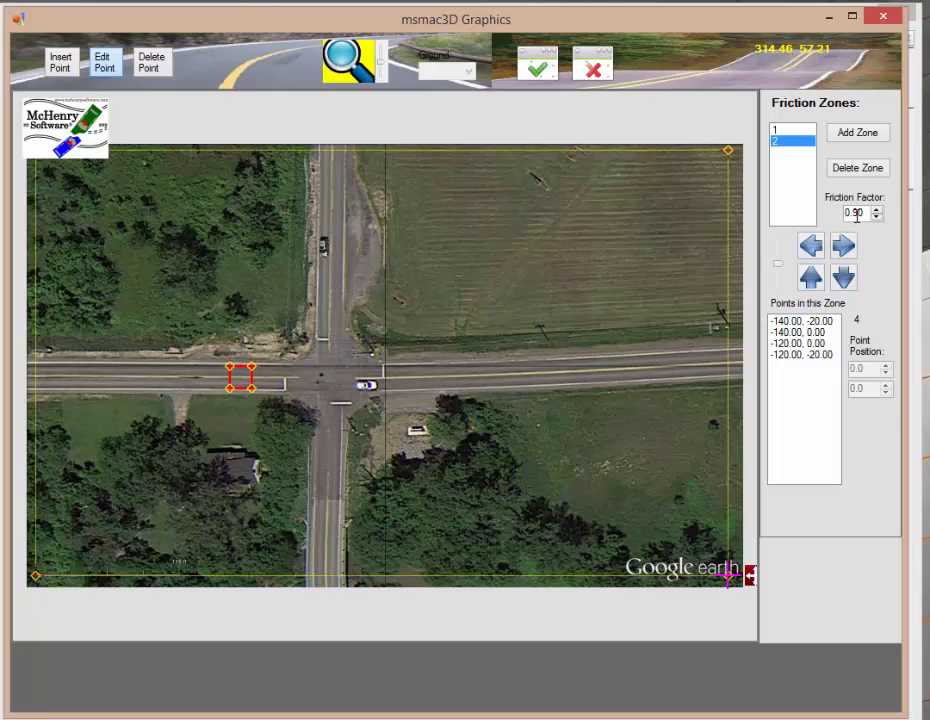
pyautogui.moveTo(866, 213); pyautogui.dragTo(827, 218)
# Step: Add a third zone and nudge it to span x -110 to -90, y -20 to 0 on the west approach
pyautogui.click(854, 134)
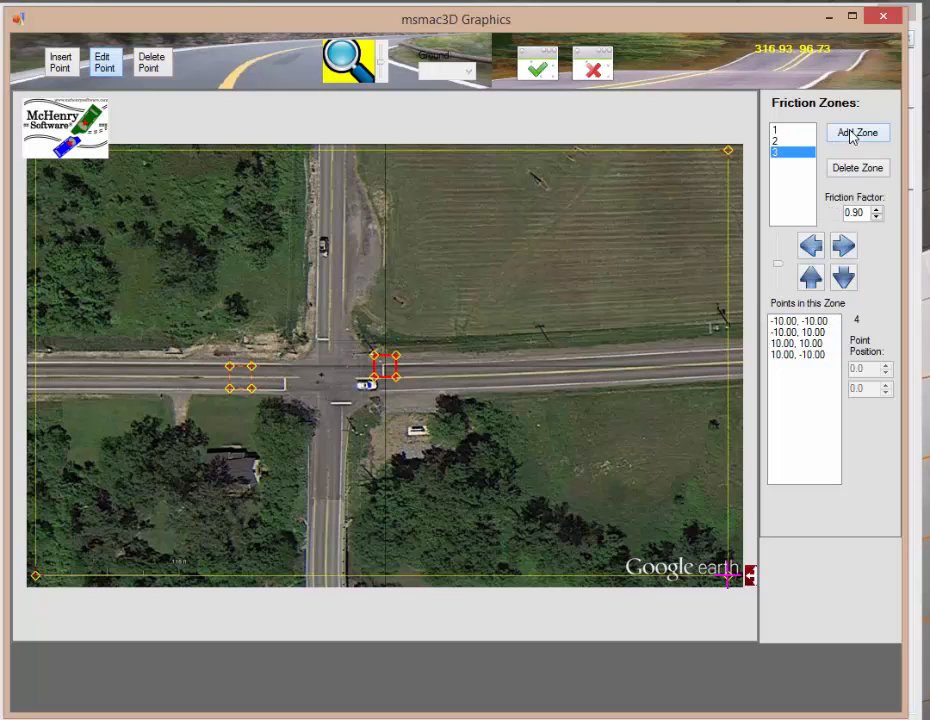
pyautogui.click(812, 246)
pyautogui.click(812, 246)
pyautogui.click(812, 246)
pyautogui.click(812, 246)
pyautogui.click(812, 246)
pyautogui.click(812, 246)
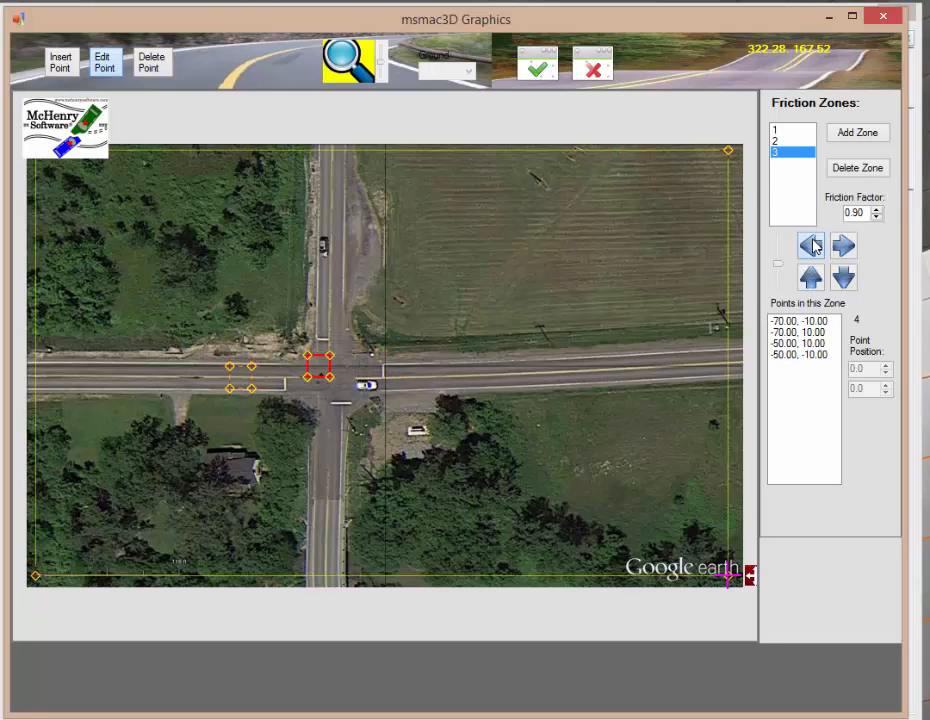
pyautogui.click(812, 246)
pyautogui.click(812, 246)
pyautogui.click(812, 246)
pyautogui.click(812, 246)
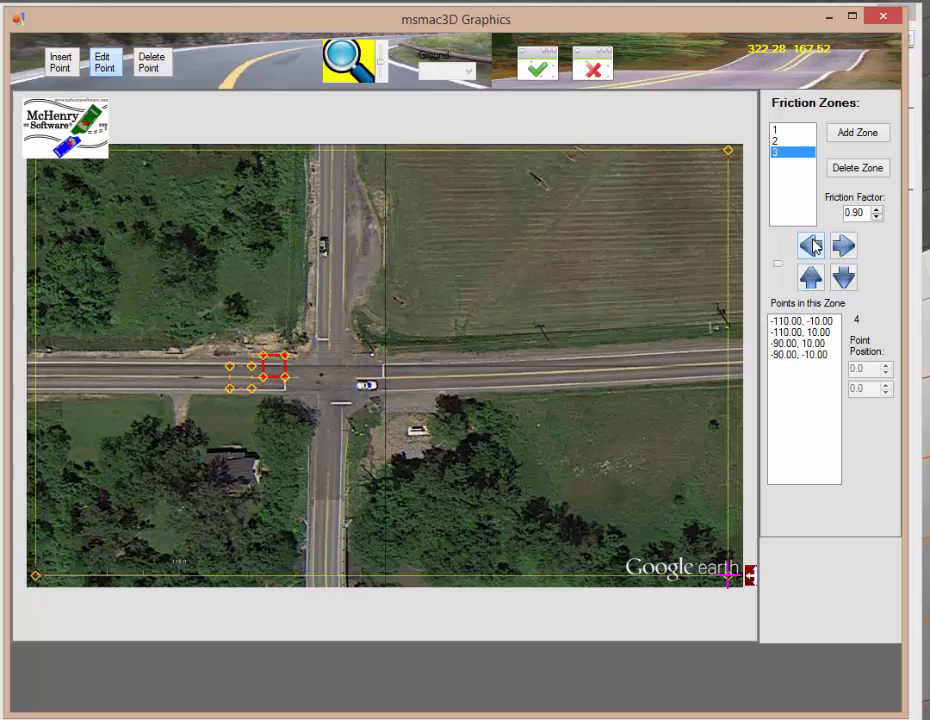
pyautogui.click(845, 278)
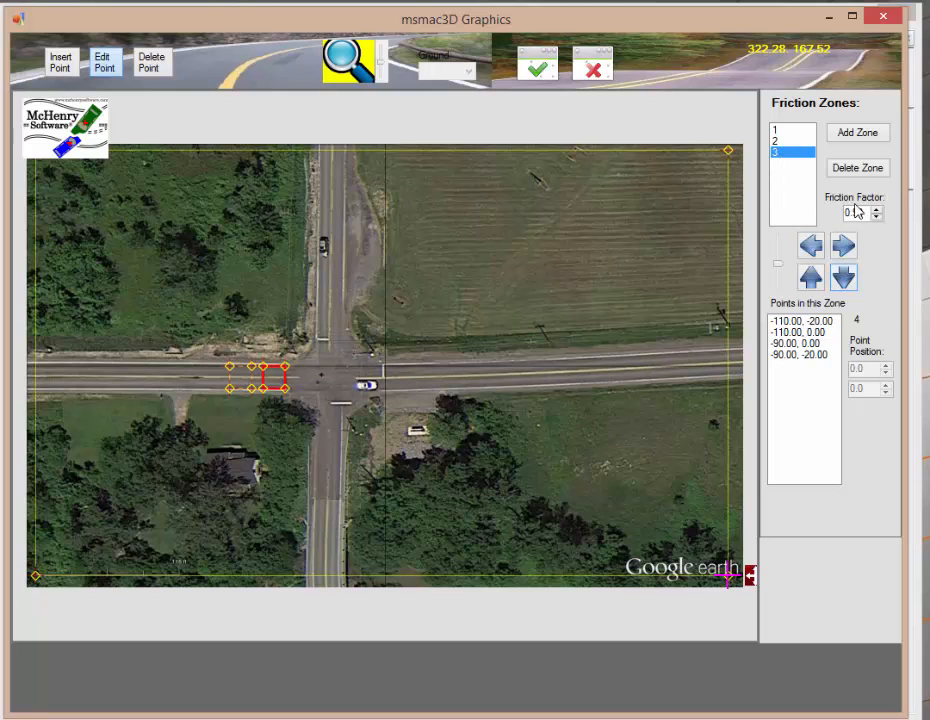
pyautogui.moveTo(866, 212); pyautogui.dragTo(800, 222)
# Step: Add a fourth zone and nudge it to span x -80 to -60, y -20 to 0
pyautogui.click(839, 138)
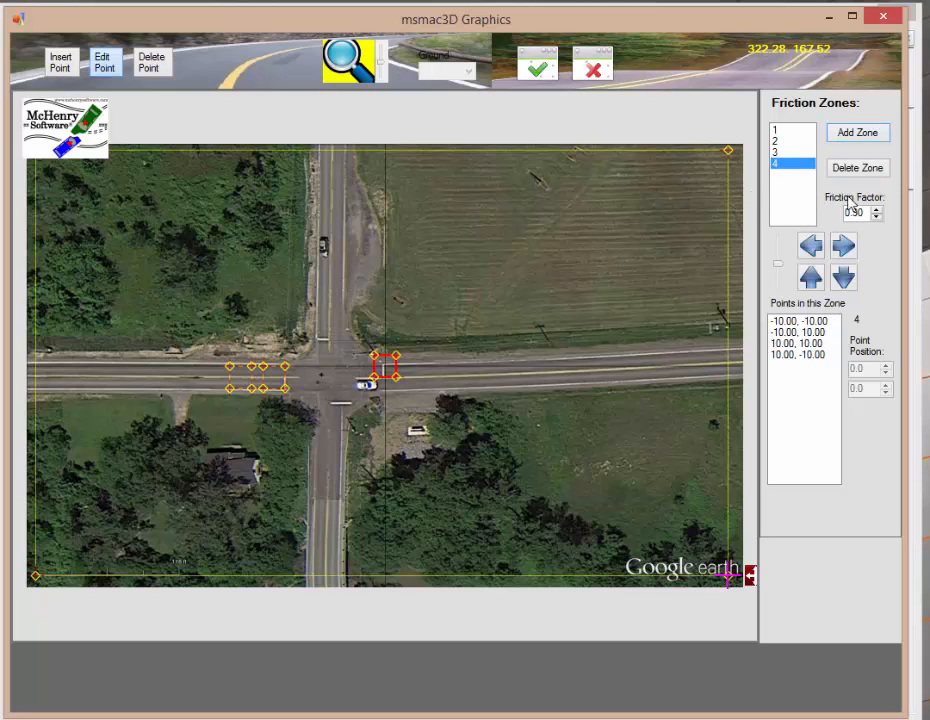
pyautogui.click(811, 246)
pyautogui.click(811, 246)
pyautogui.click(811, 246)
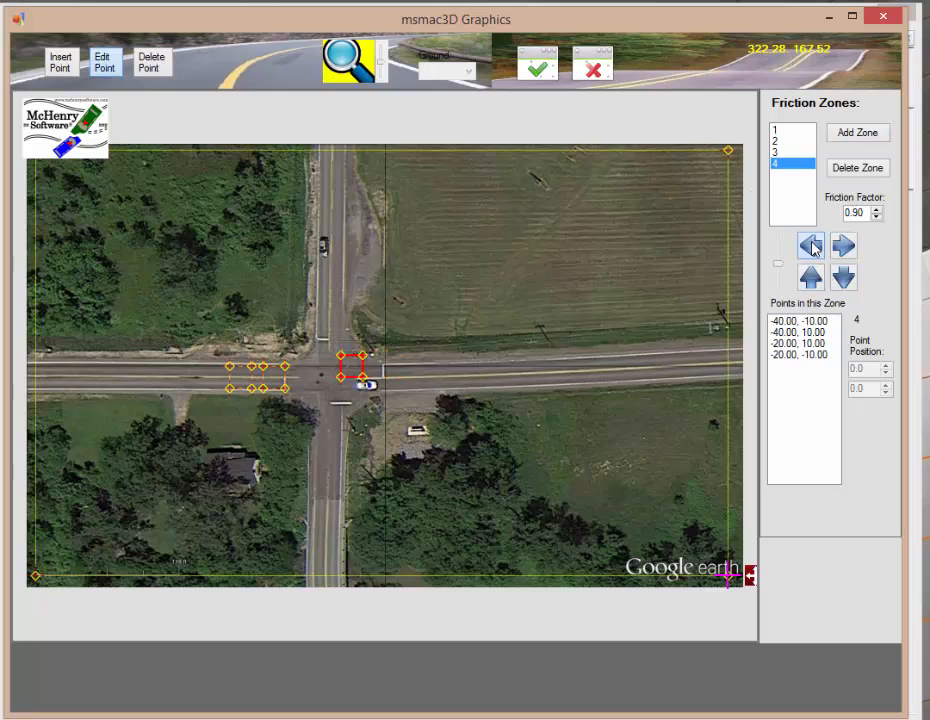
pyautogui.click(811, 246)
pyautogui.click(811, 246)
pyautogui.click(811, 246)
pyautogui.click(811, 246)
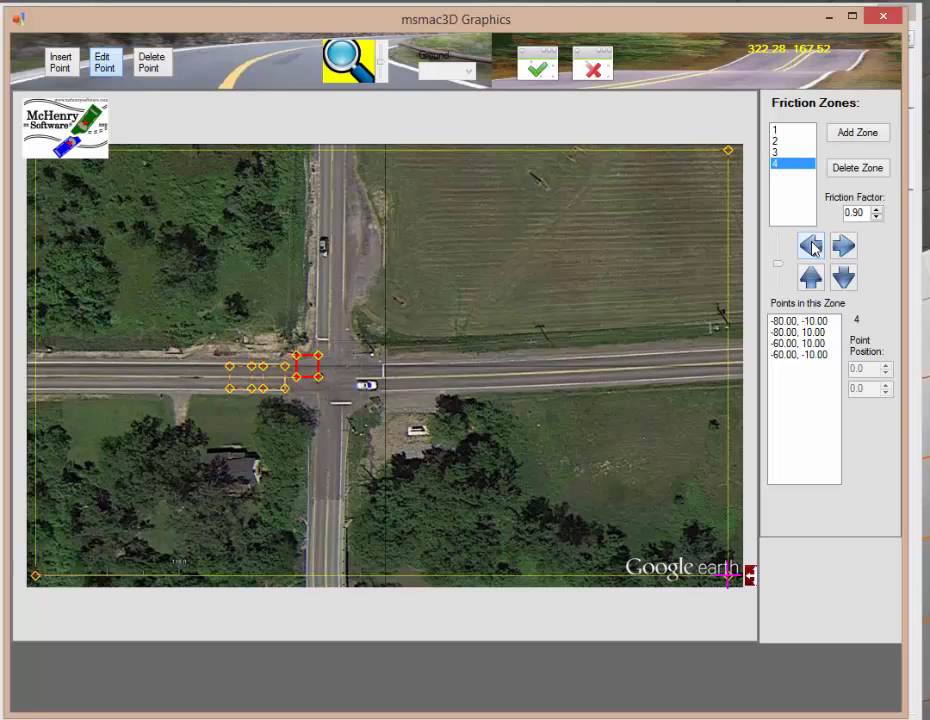
pyautogui.click(847, 279)
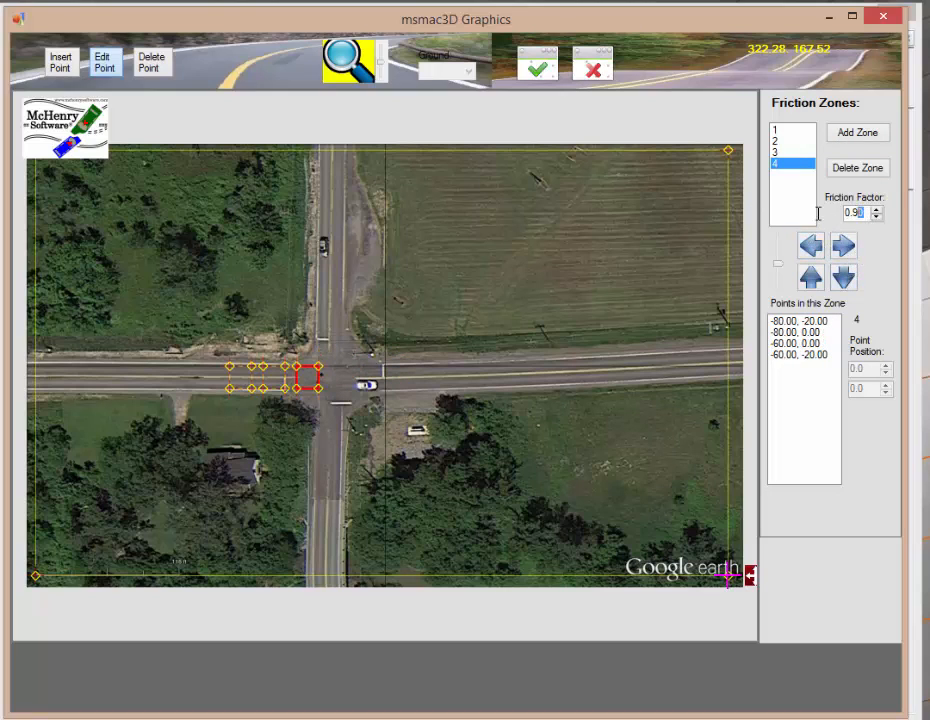
pyautogui.moveTo(818, 213); pyautogui.dragTo(816, 212)
# Step: Add a fifth zone and nudge it to span x -60 to -40, y -80 to -60 on the south approach
pyautogui.click(843, 133)
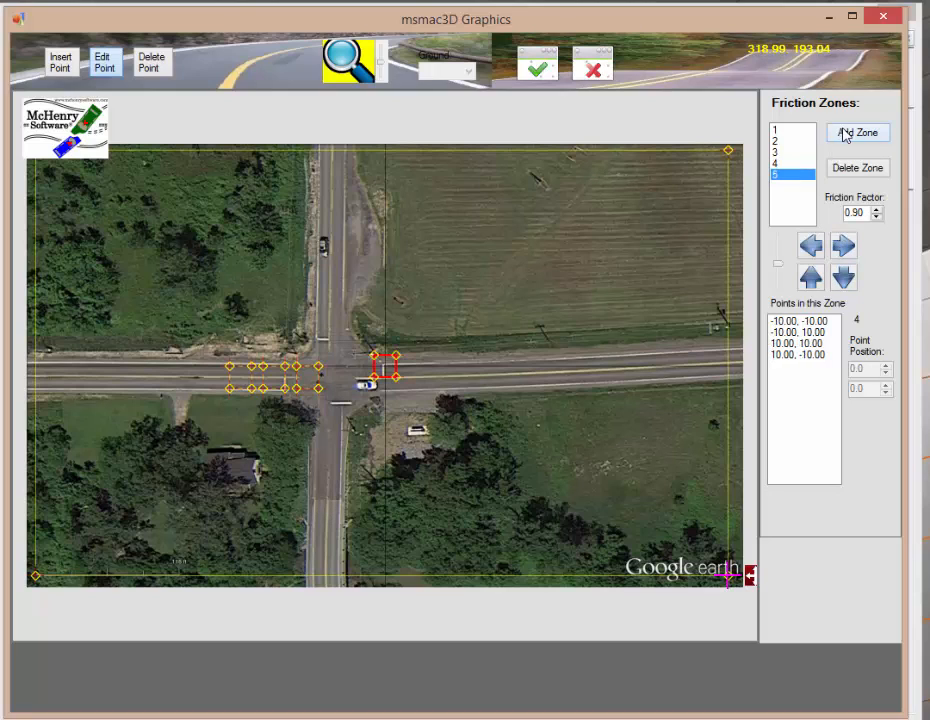
pyautogui.click(811, 246)
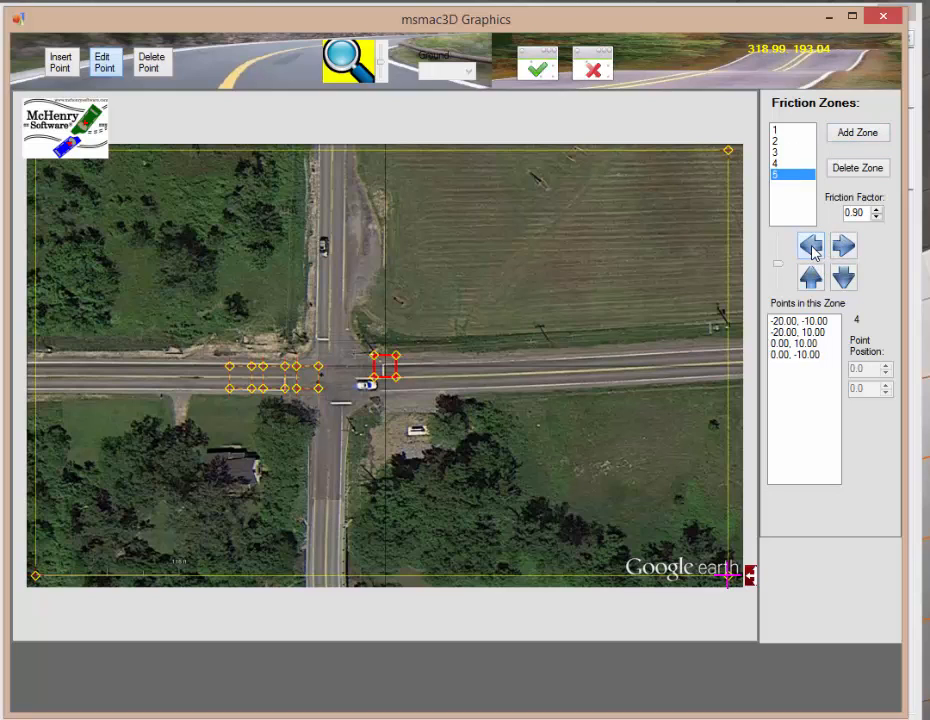
pyautogui.click(811, 246)
pyautogui.click(811, 246)
pyautogui.click(811, 246)
pyautogui.click(843, 278)
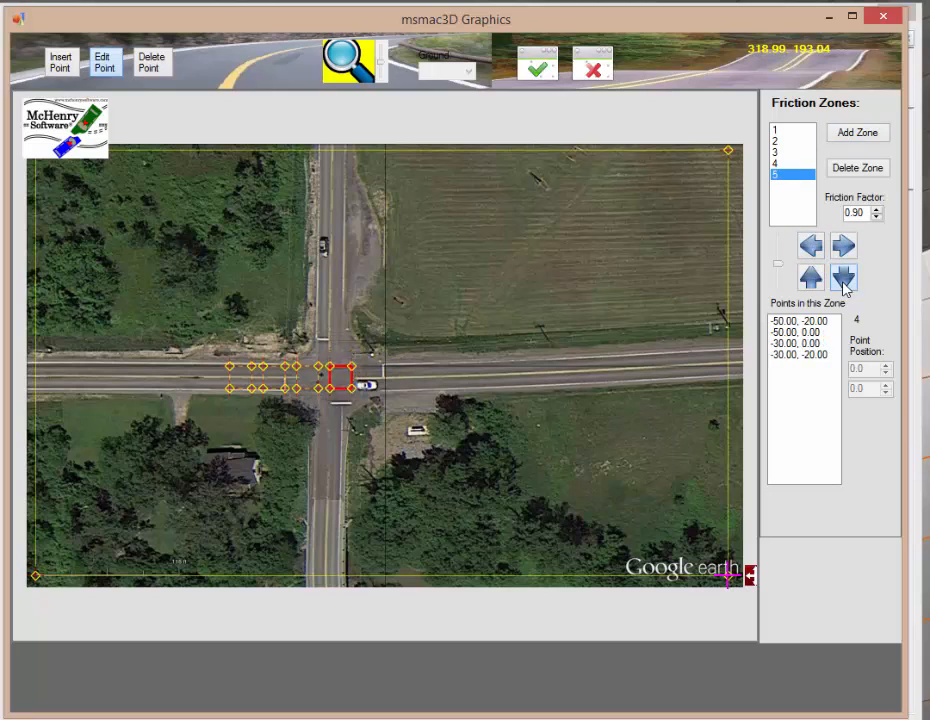
pyautogui.click(843, 278)
pyautogui.click(843, 278)
pyautogui.click(843, 278)
pyautogui.click(843, 278)
pyautogui.click(843, 278)
pyautogui.click(843, 278)
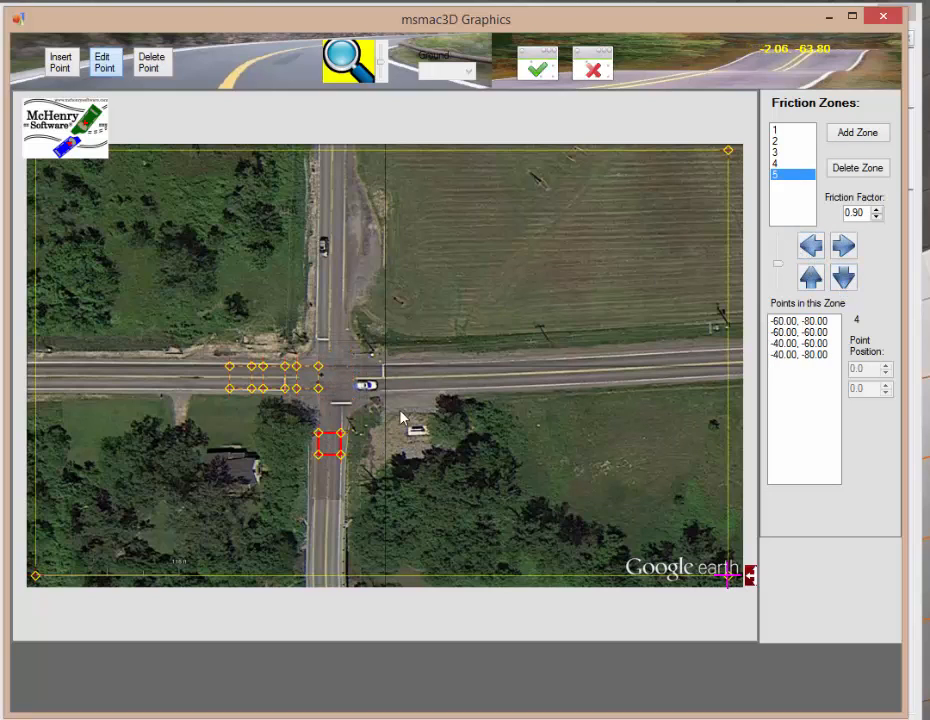
pyautogui.moveTo(869, 212); pyautogui.dragTo(817, 211)
# Step: Add a sixth zone and nudge it to span x -60 to -40, y -50 to -30
pyautogui.click(858, 135)
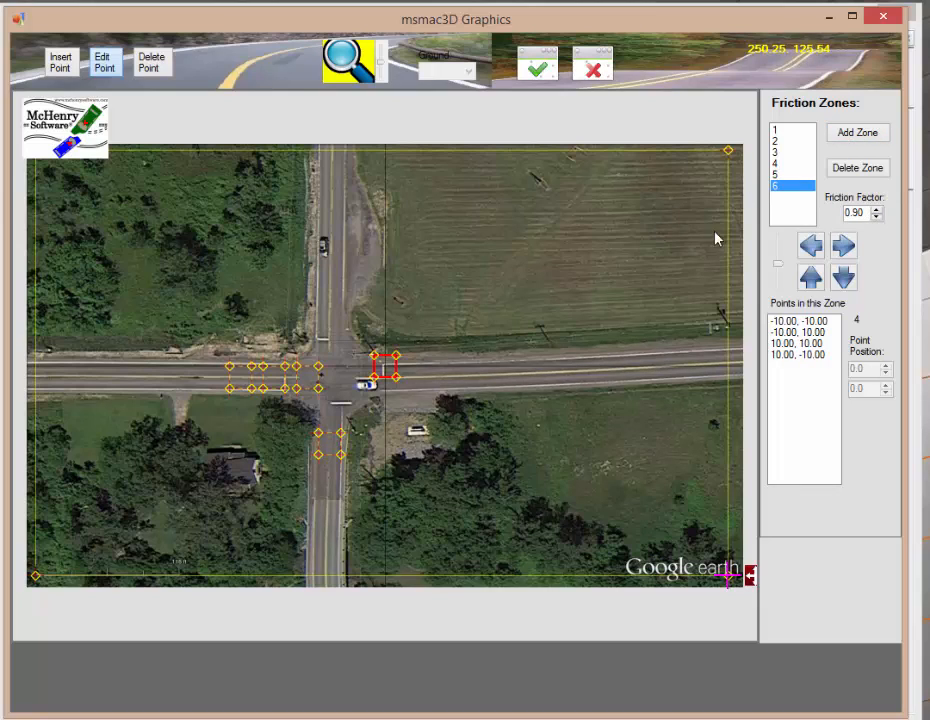
pyautogui.click(812, 247)
pyautogui.click(812, 247)
pyautogui.click(812, 247)
pyautogui.click(812, 247)
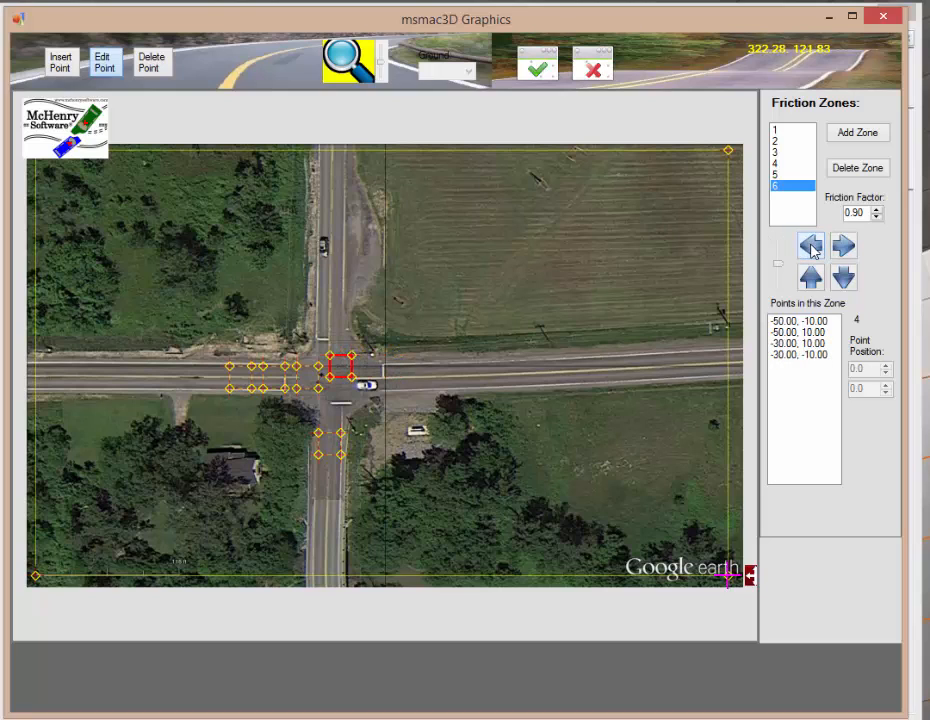
pyautogui.click(812, 247)
pyautogui.click(843, 277)
pyautogui.click(843, 277)
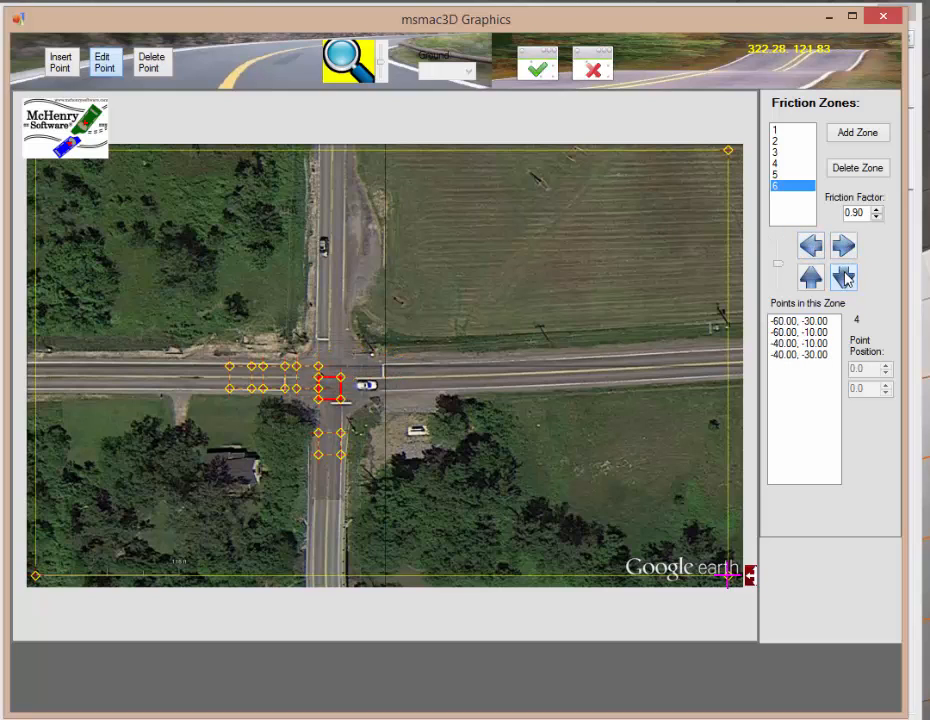
pyautogui.click(843, 277)
pyautogui.click(843, 277)
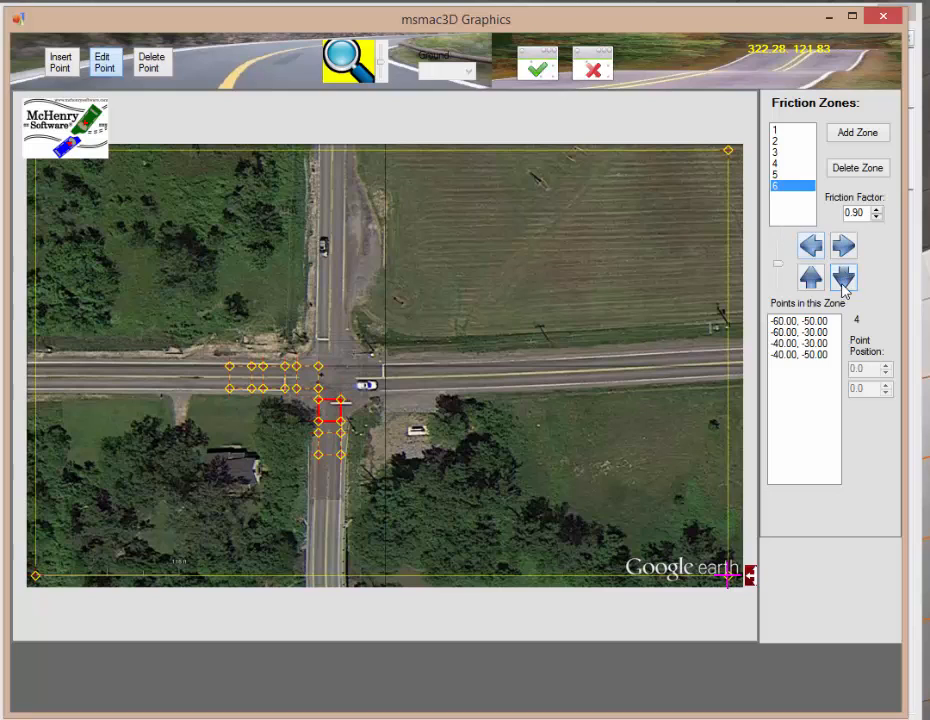
pyautogui.moveTo(865, 210); pyautogui.dragTo(826, 210)
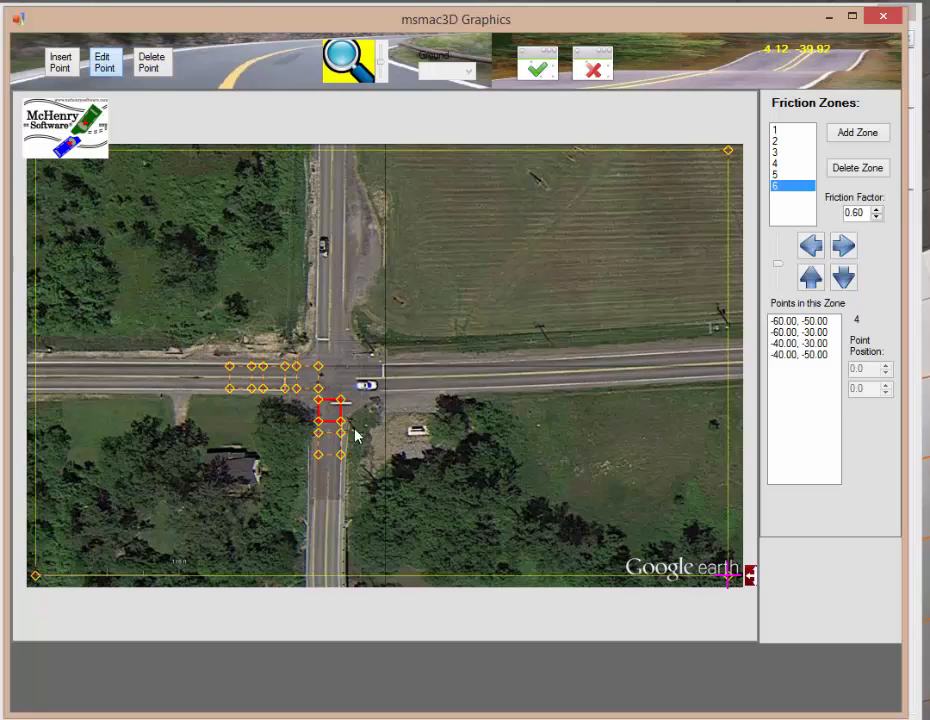
# Step: Add a seventh zone and drag its corners out to cover the field at the intersection's northeast corner
pyautogui.click(858, 133)
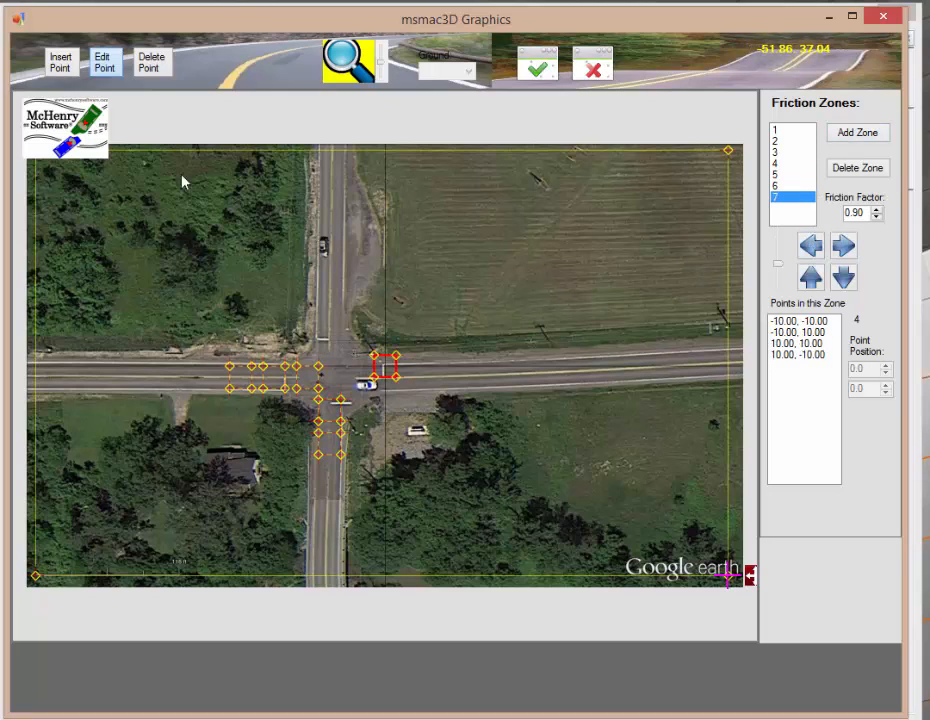
pyautogui.click(108, 66)
pyautogui.moveTo(377, 358)
pyautogui.mouseDown()
pyautogui.moveTo(401, 357)
pyautogui.moveTo(355, 255)
pyautogui.moveTo(368, 234)
pyautogui.mouseUp()
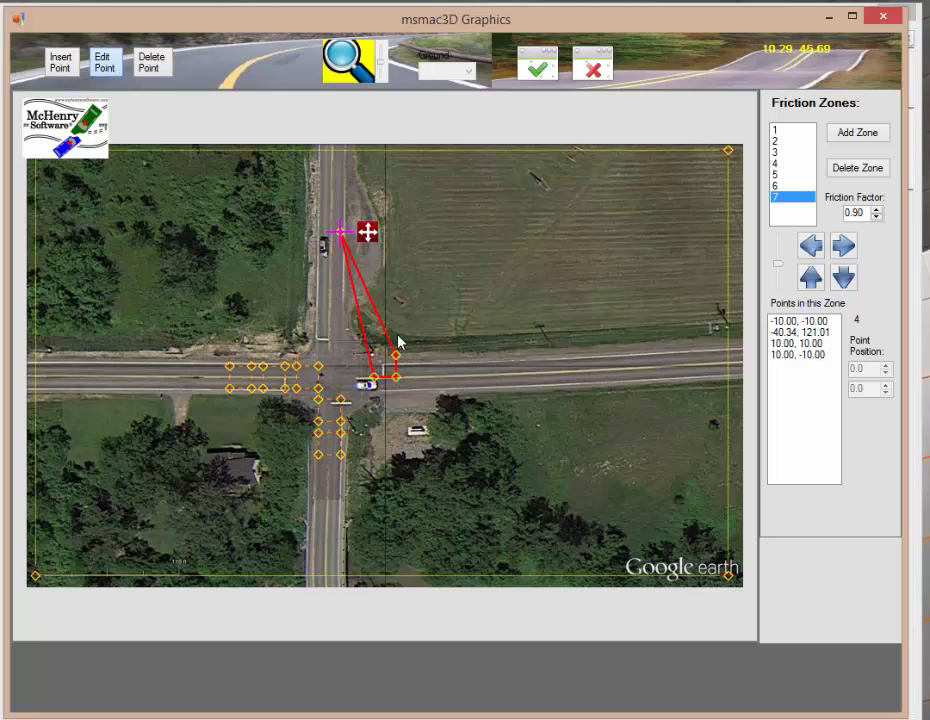
pyautogui.click(374, 379)
pyautogui.moveTo(402, 377); pyautogui.dragTo(376, 317)
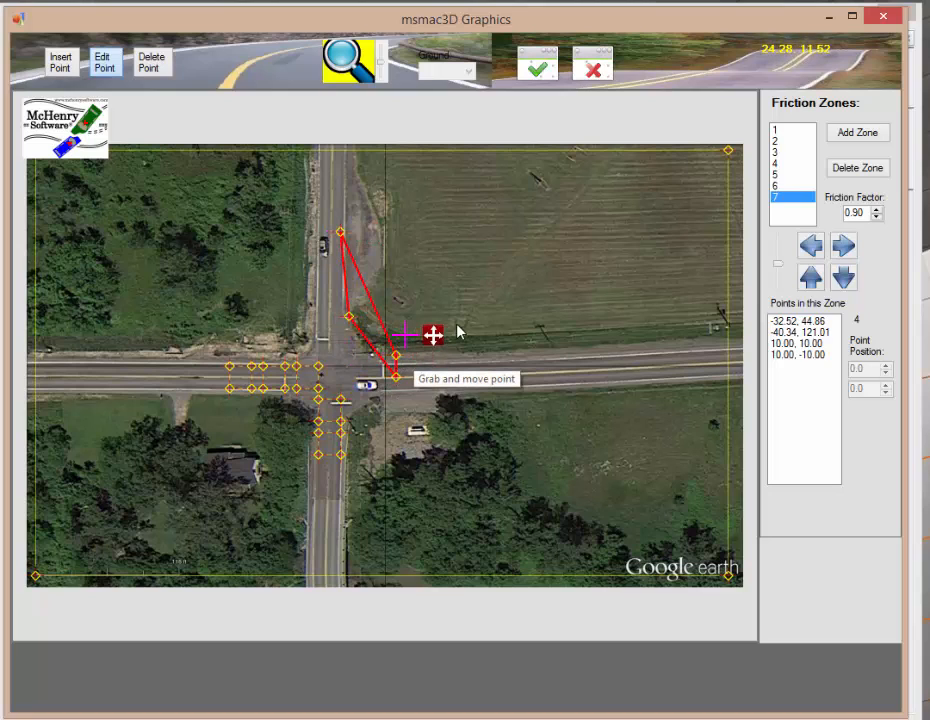
pyautogui.moveTo(458, 331); pyautogui.dragTo(538, 265)
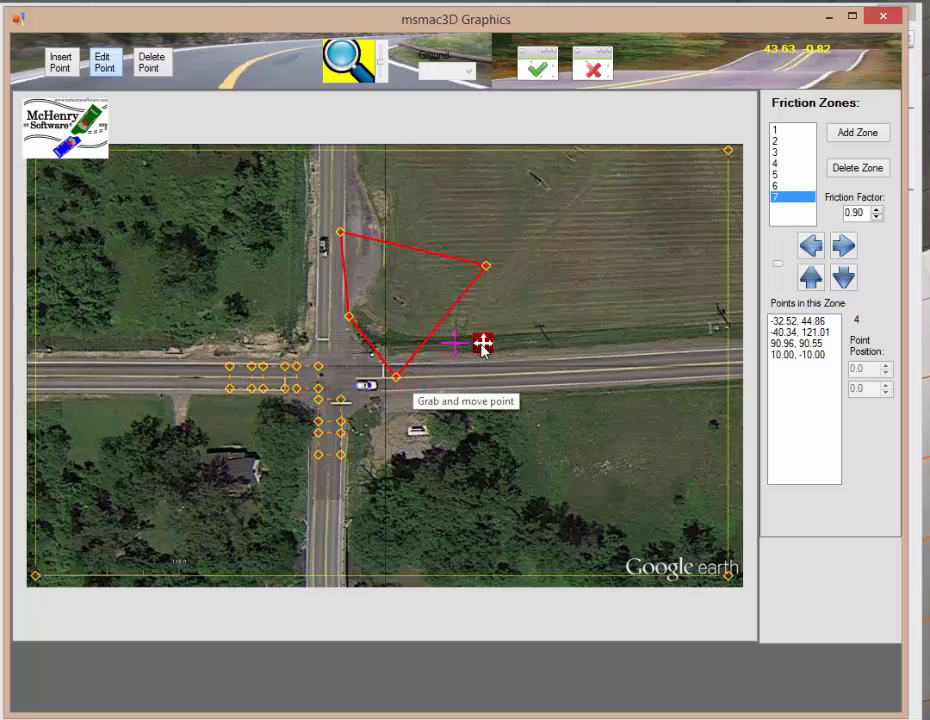
pyautogui.click(494, 348)
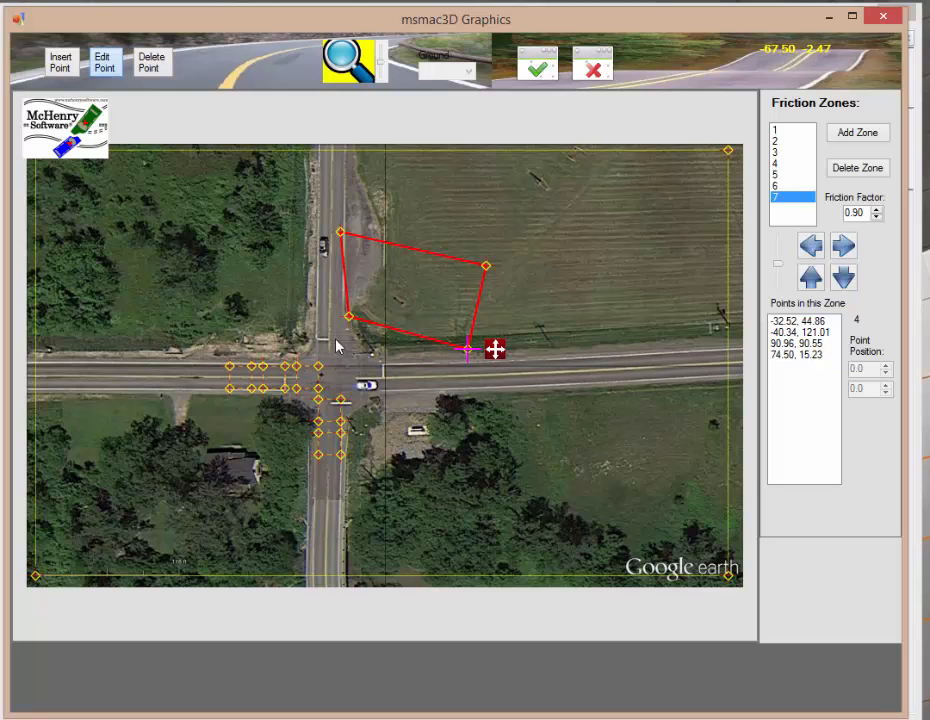
# Step: Insert four extra points along the zone's southwest corner to follow the curved curb
pyautogui.click(56, 60)
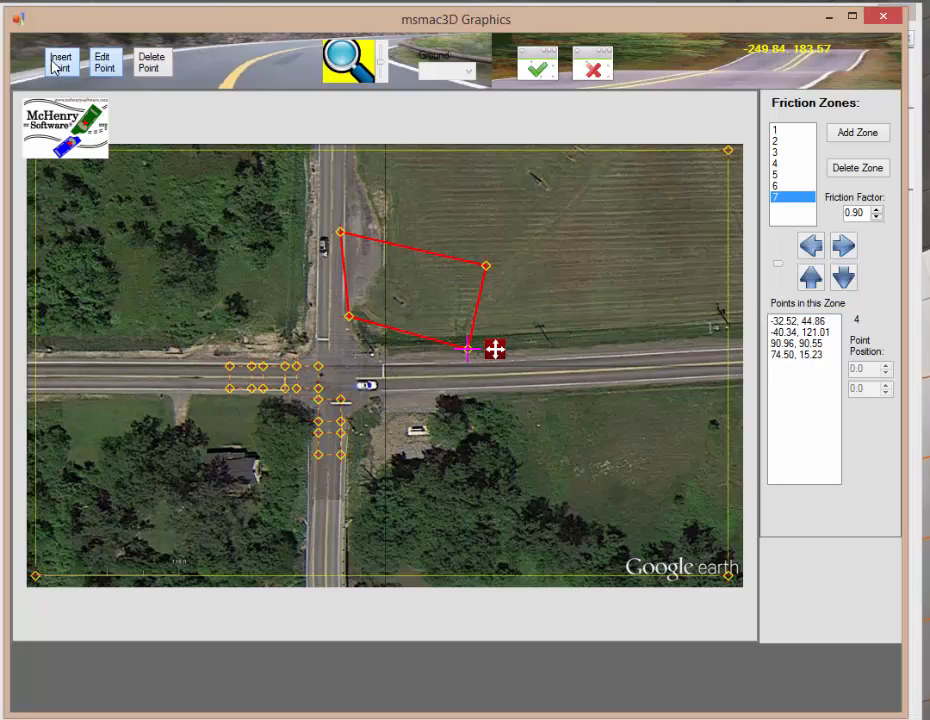
pyautogui.click(352, 328)
pyautogui.click(361, 340)
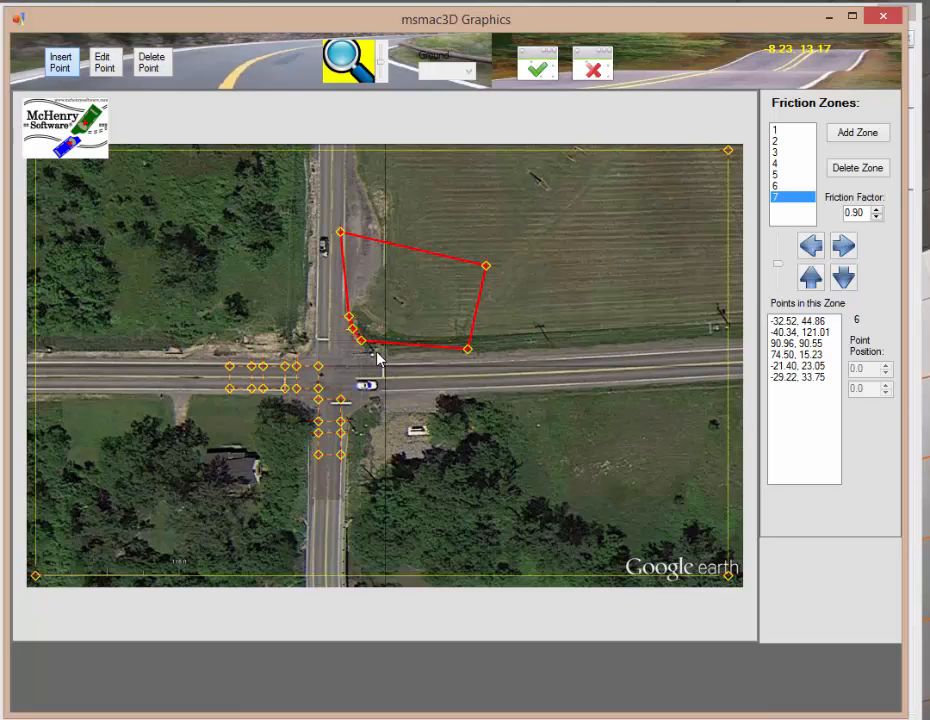
pyautogui.click(377, 350)
pyautogui.click(408, 350)
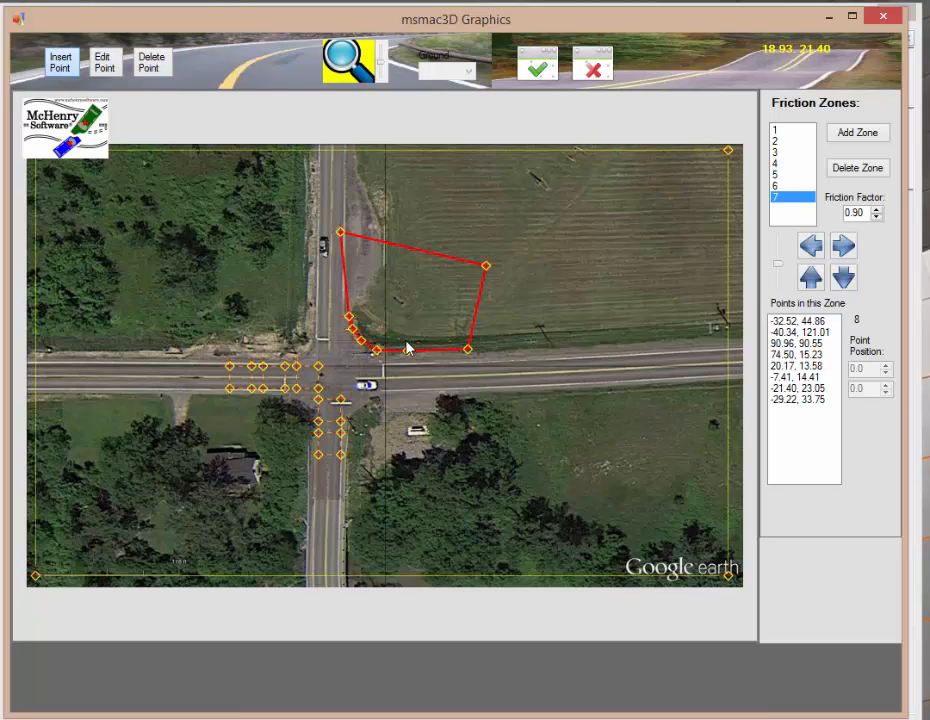
# Step: Fine-tune the seventh zone's curb-side points so its edge follows the curb line
pyautogui.scroll(3, 407, 343)
pyautogui.scroll(2, 407, 336)
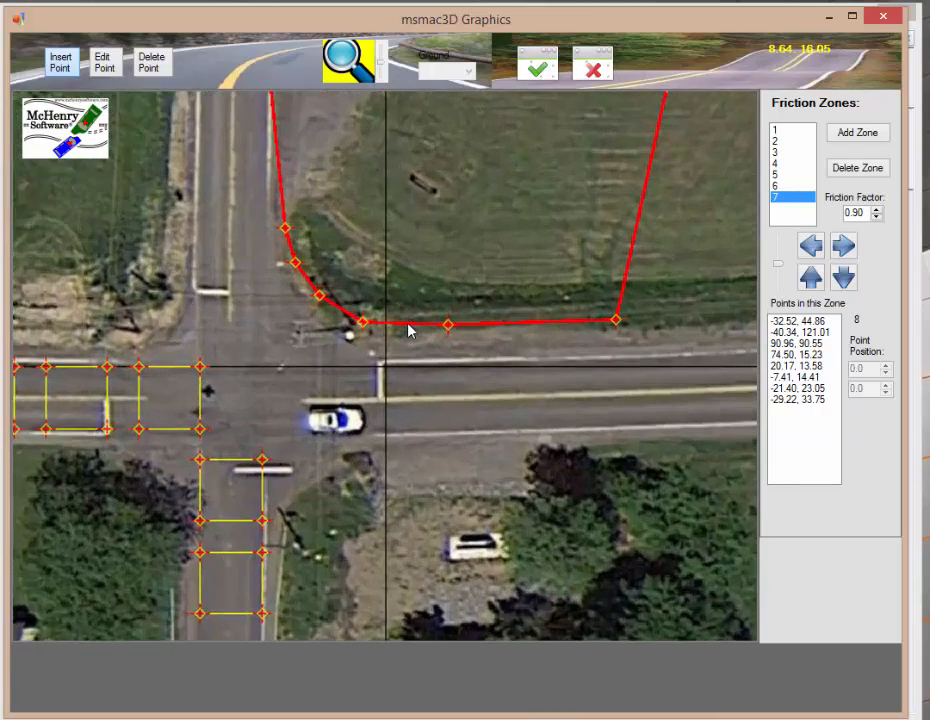
pyautogui.click(100, 62)
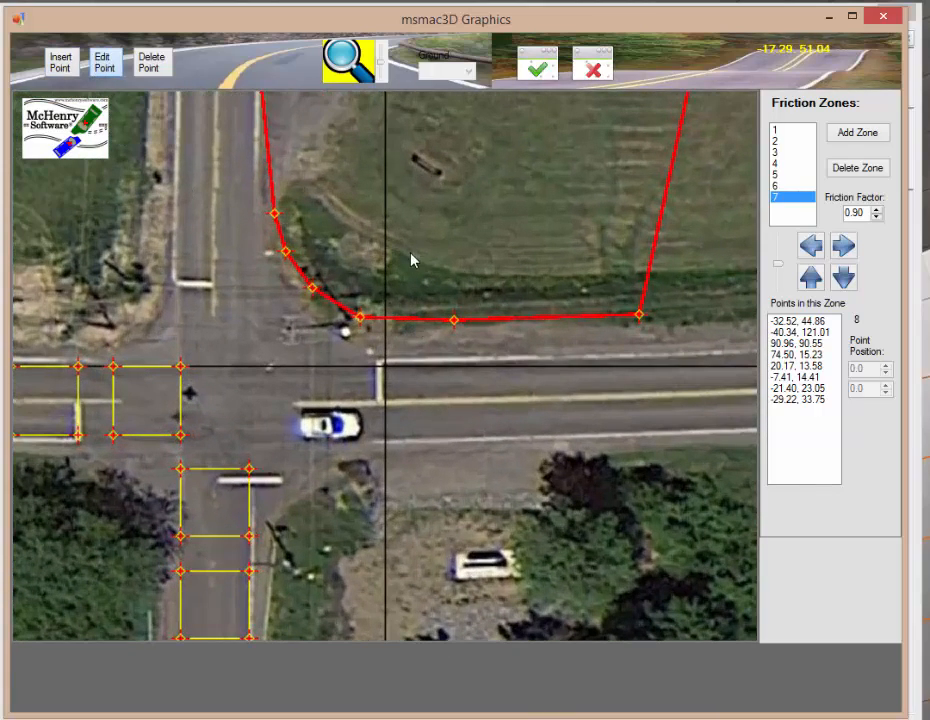
pyautogui.moveTo(456, 324); pyautogui.dragTo(457, 328)
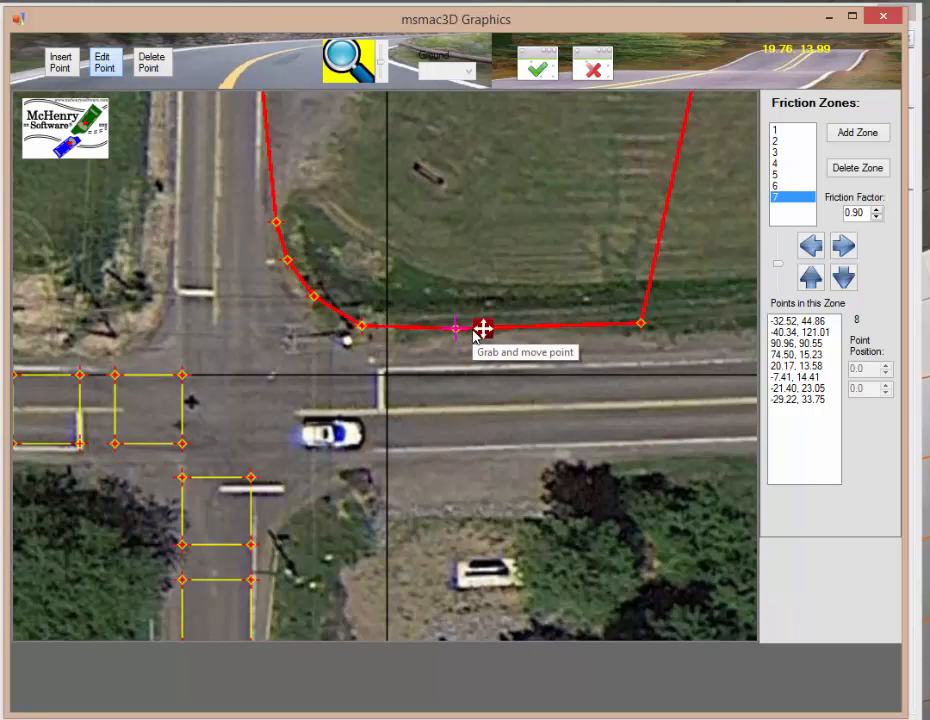
pyautogui.moveTo(482, 330); pyautogui.dragTo(487, 349)
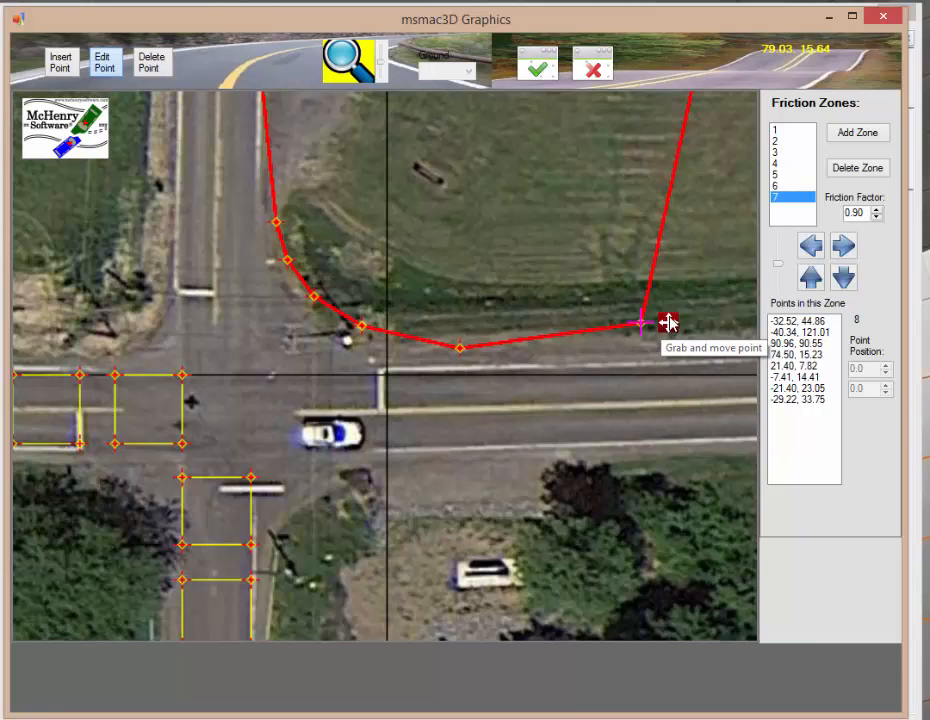
pyautogui.moveTo(668, 333); pyautogui.dragTo(668, 350)
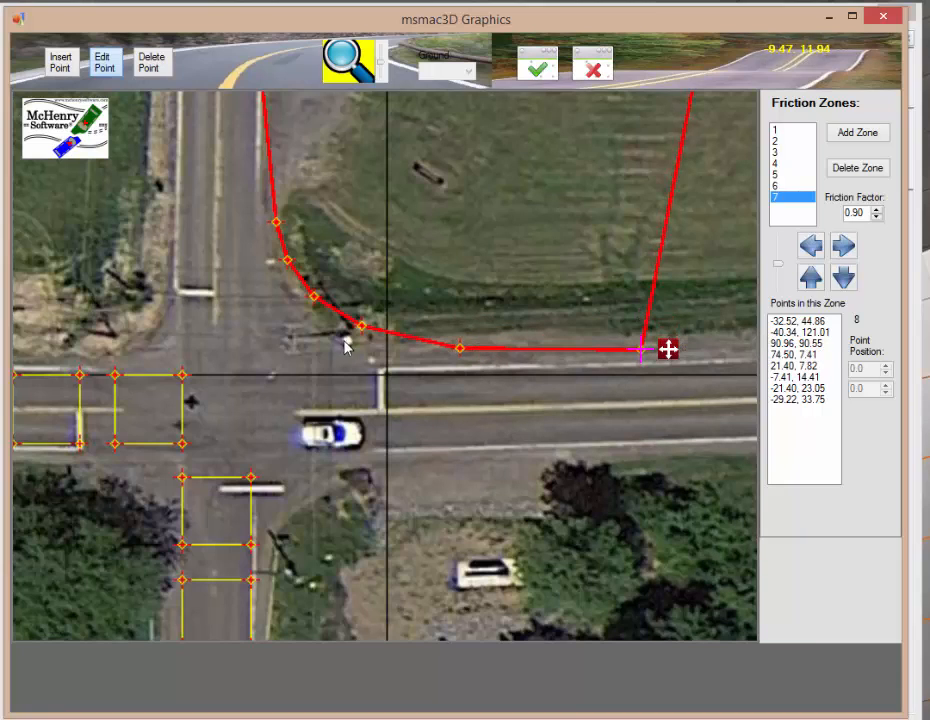
pyautogui.moveTo(386, 326); pyautogui.dragTo(384, 337)
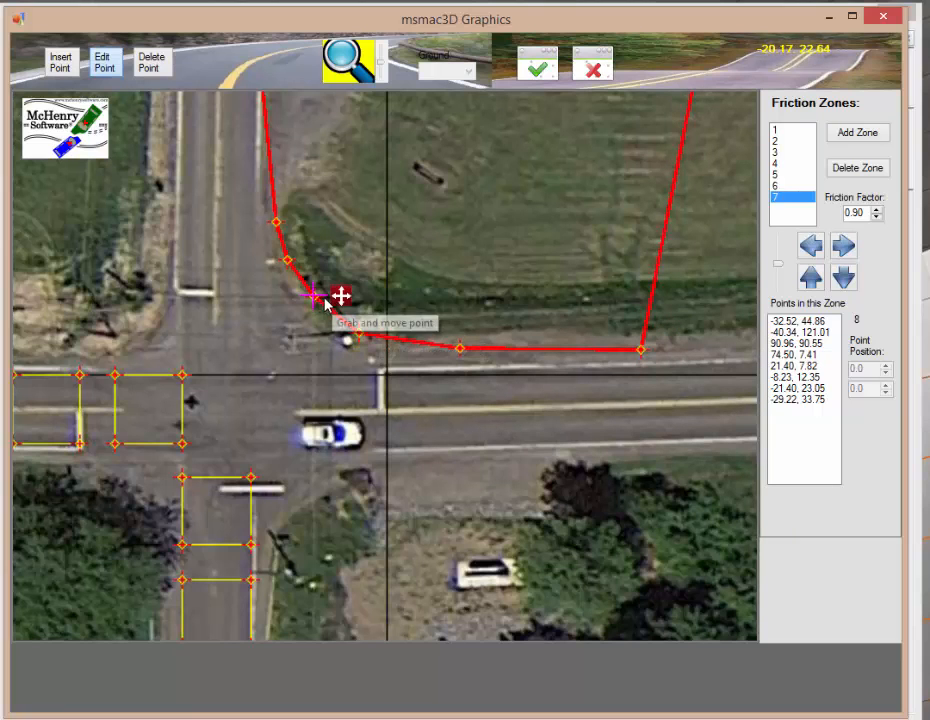
pyautogui.moveTo(341, 297); pyautogui.dragTo(340, 303)
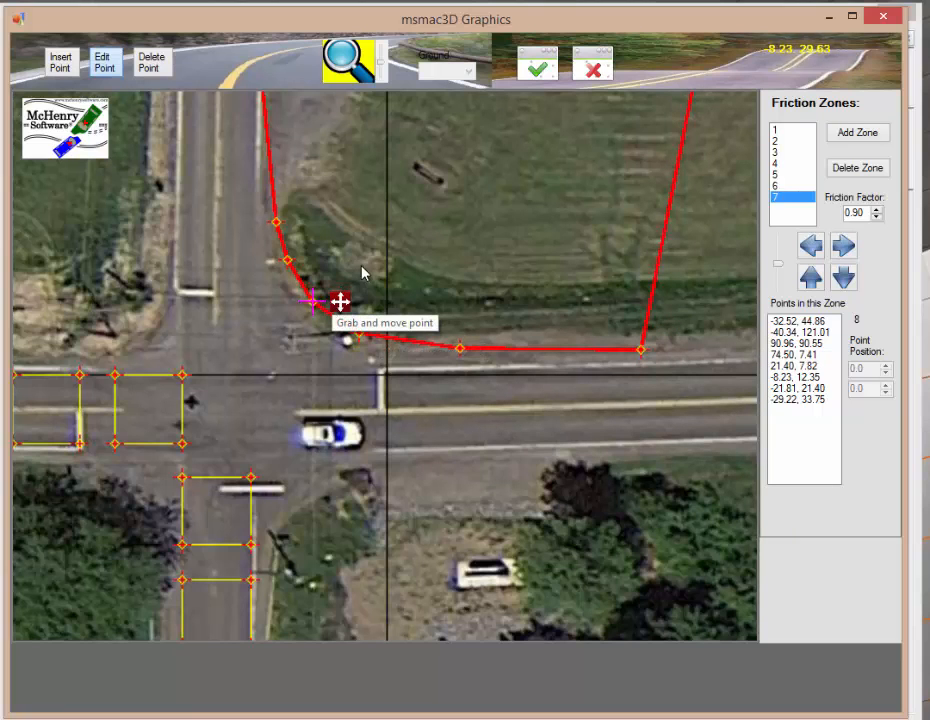
pyautogui.scroll(-1, 357, 281)
pyautogui.scroll(-2, 357, 283)
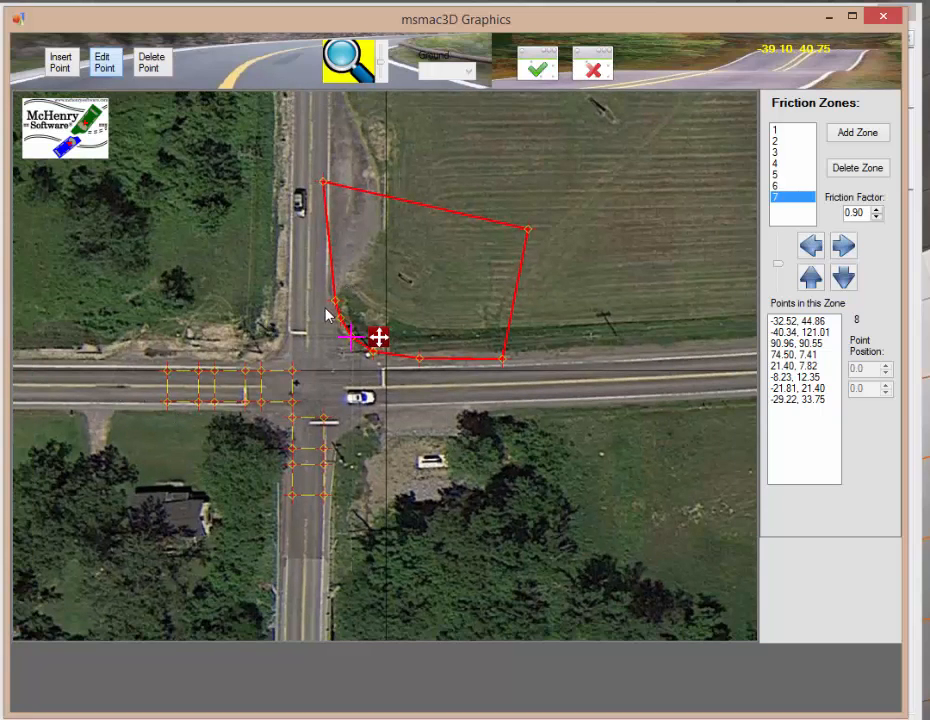
# Step: Set the seventh zone's friction factor to 0.70
pyautogui.doubleClick(866, 212)
pyautogui.press('BackSpace')
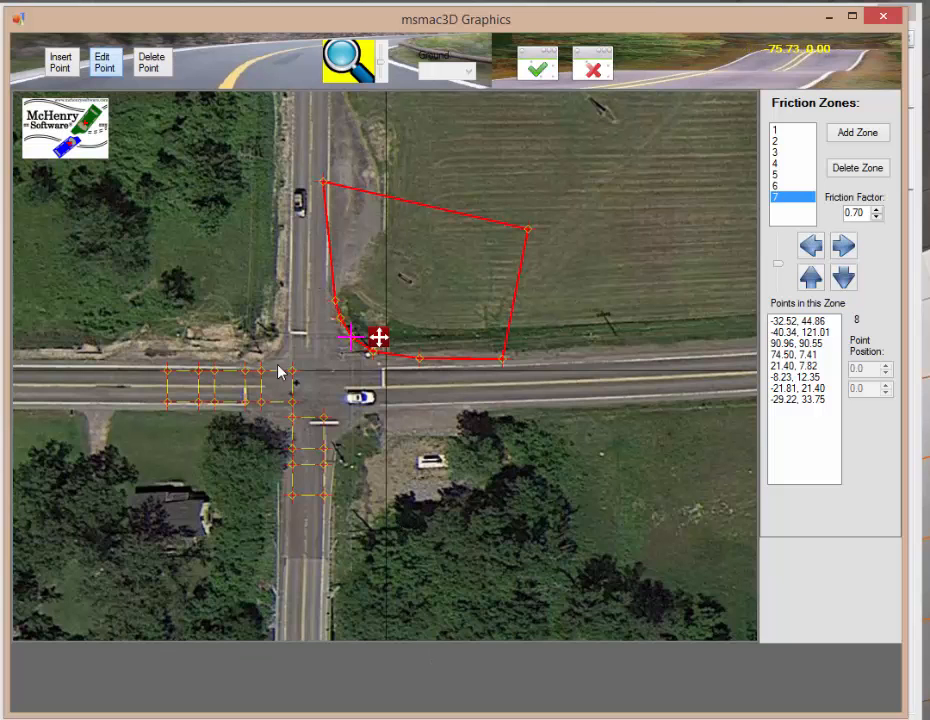
pyautogui.scroll(-2, 491, 343)
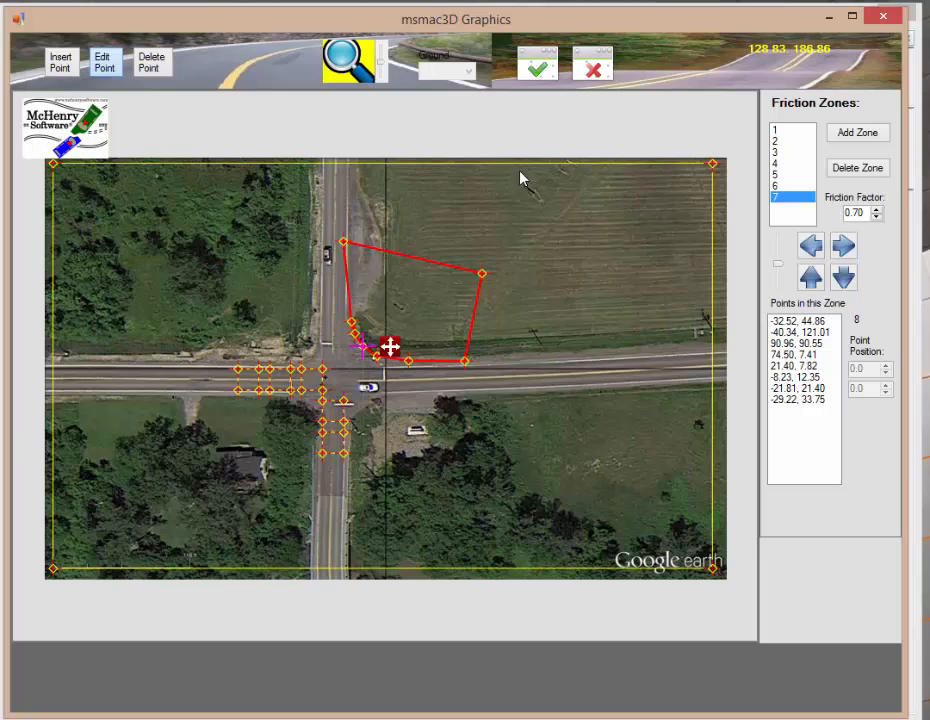
# Step: Review zones 1 through 7 one by one, checking each zone's friction factor and points
pyautogui.click(779, 131)
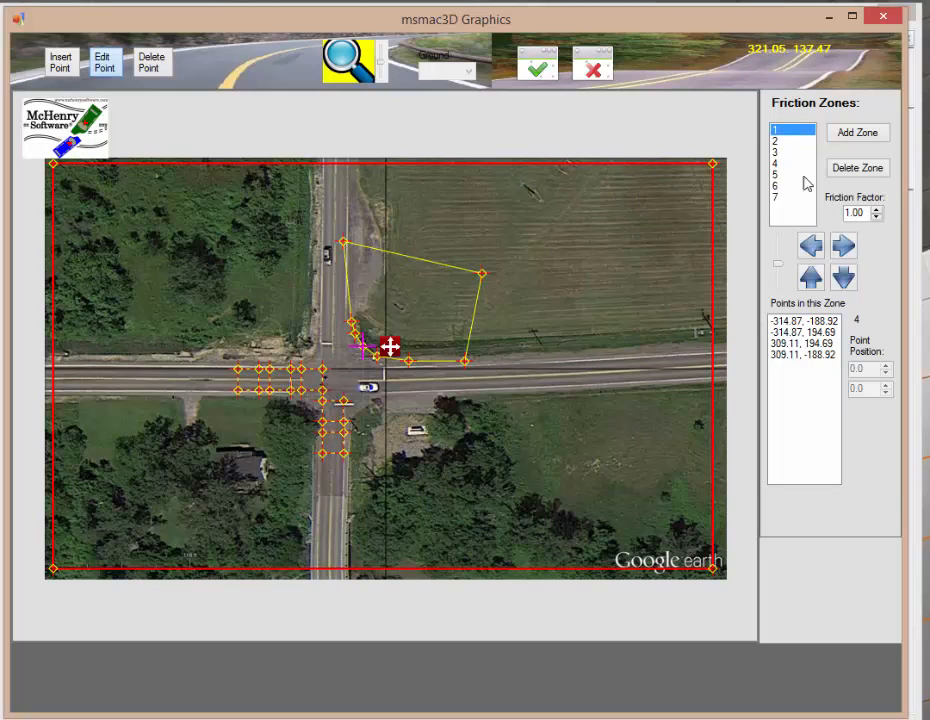
pyautogui.click(775, 142)
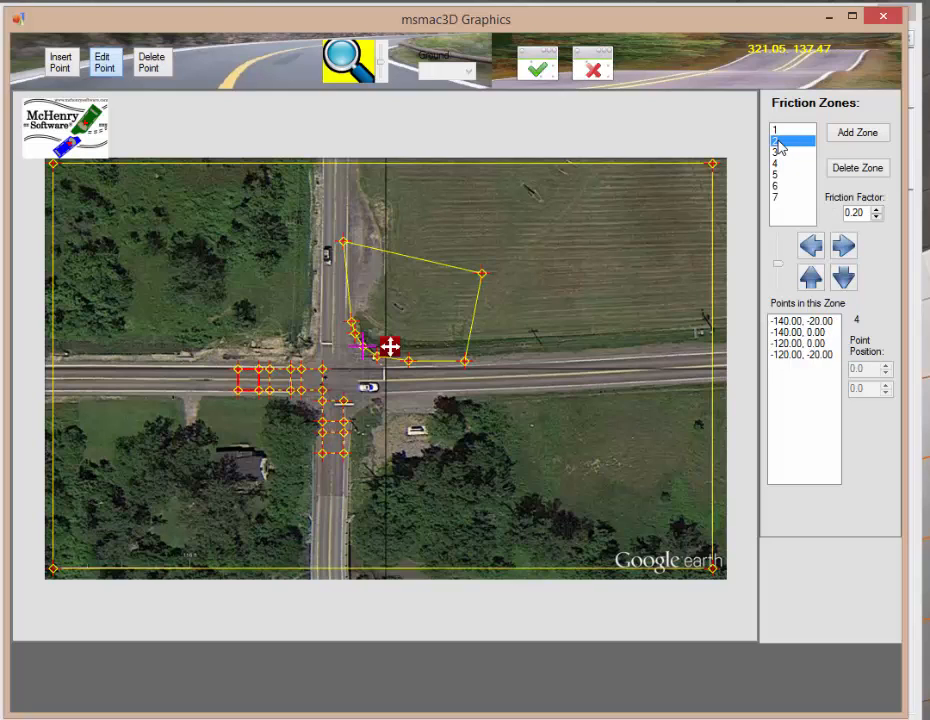
pyautogui.click(789, 152)
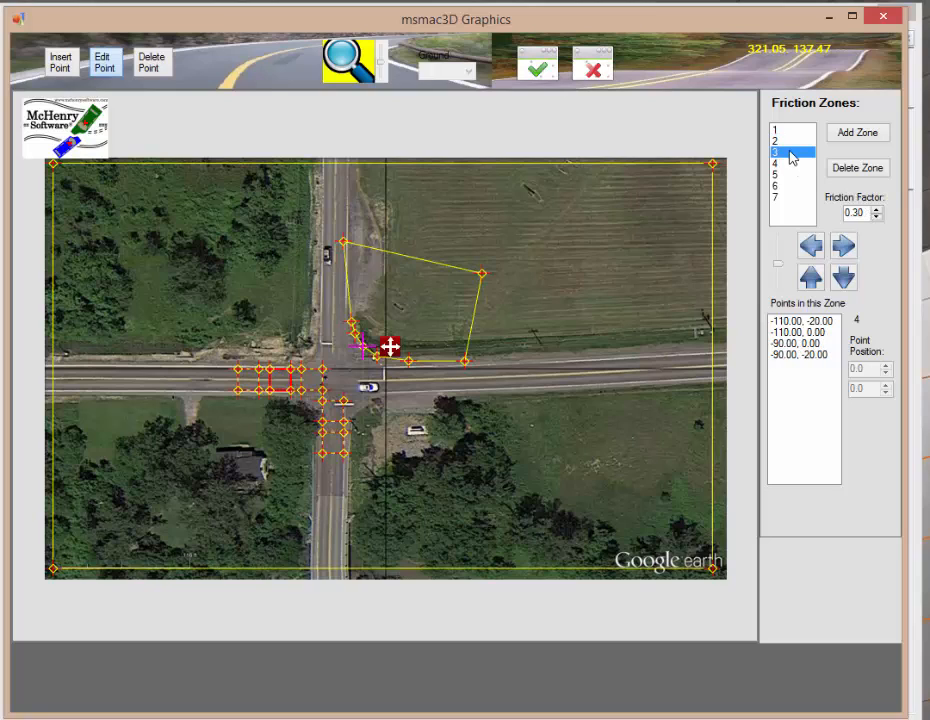
pyautogui.click(790, 164)
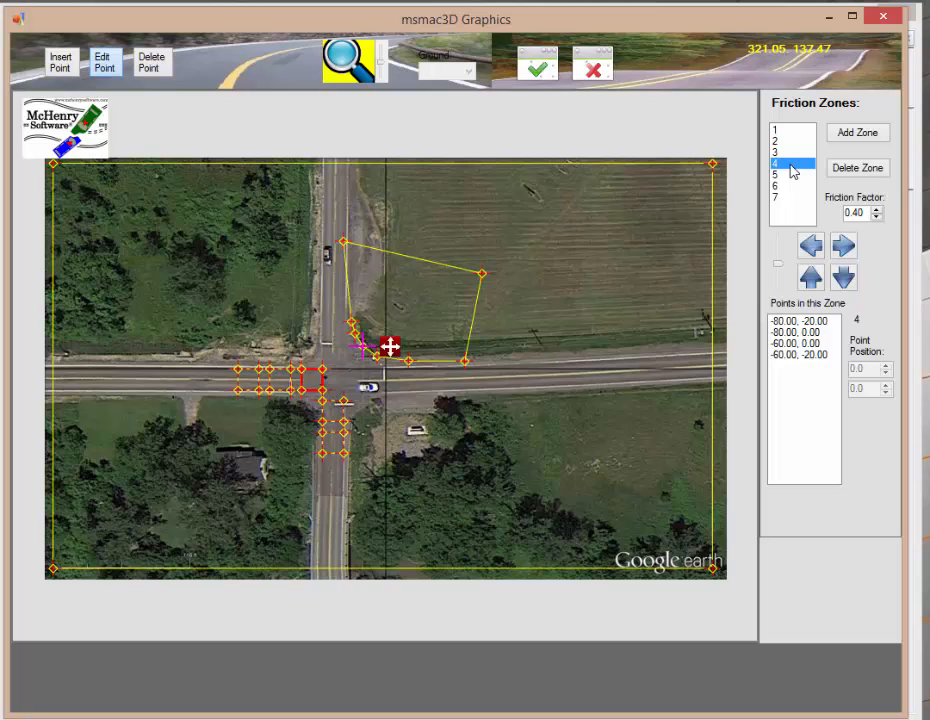
pyautogui.click(792, 175)
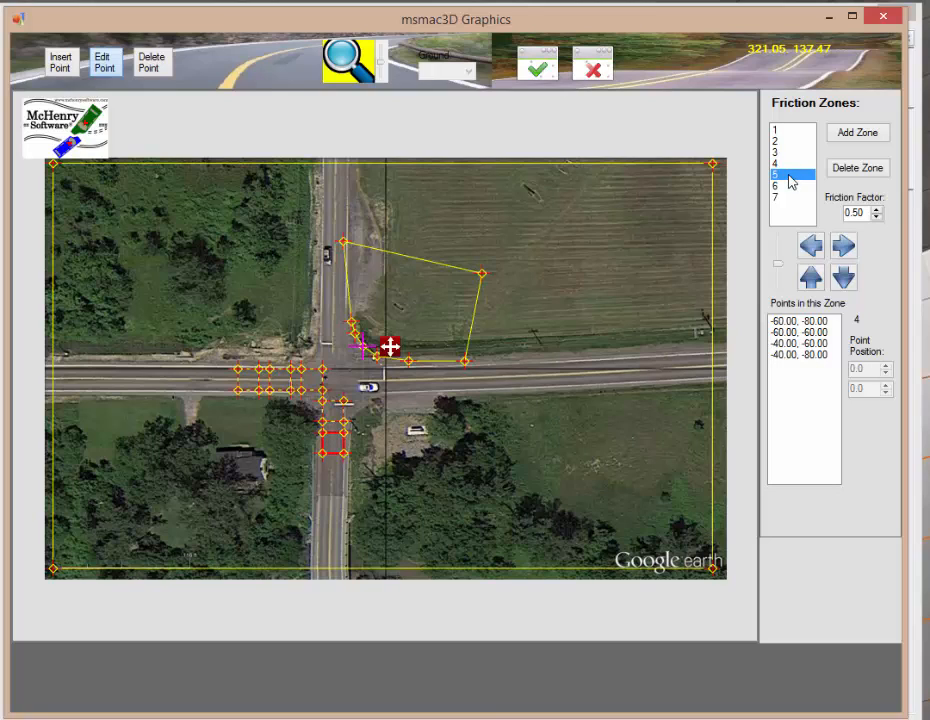
pyautogui.click(792, 187)
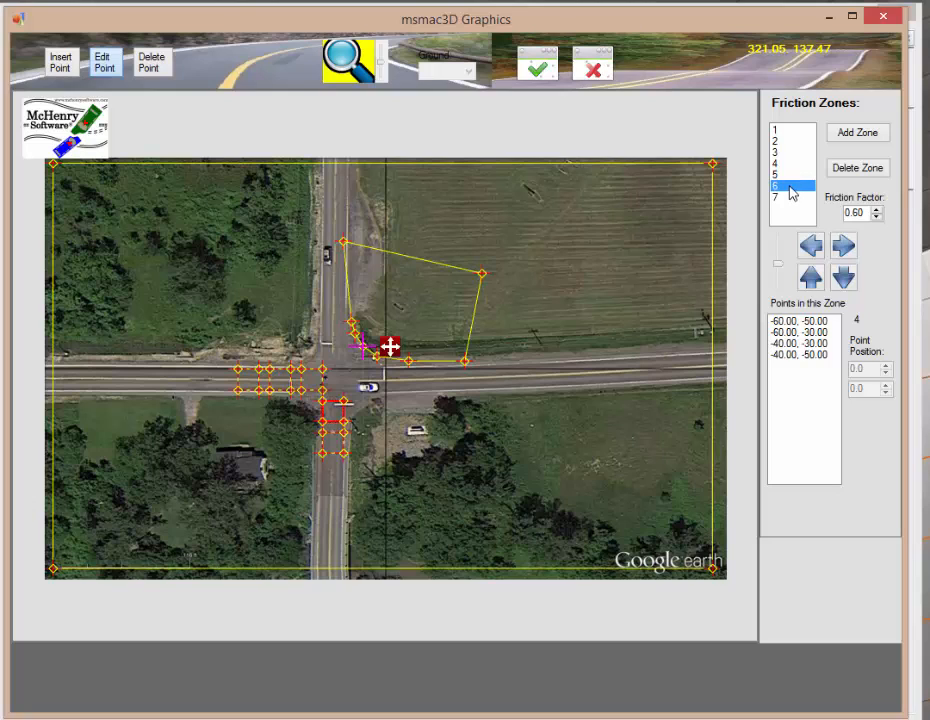
pyautogui.click(790, 198)
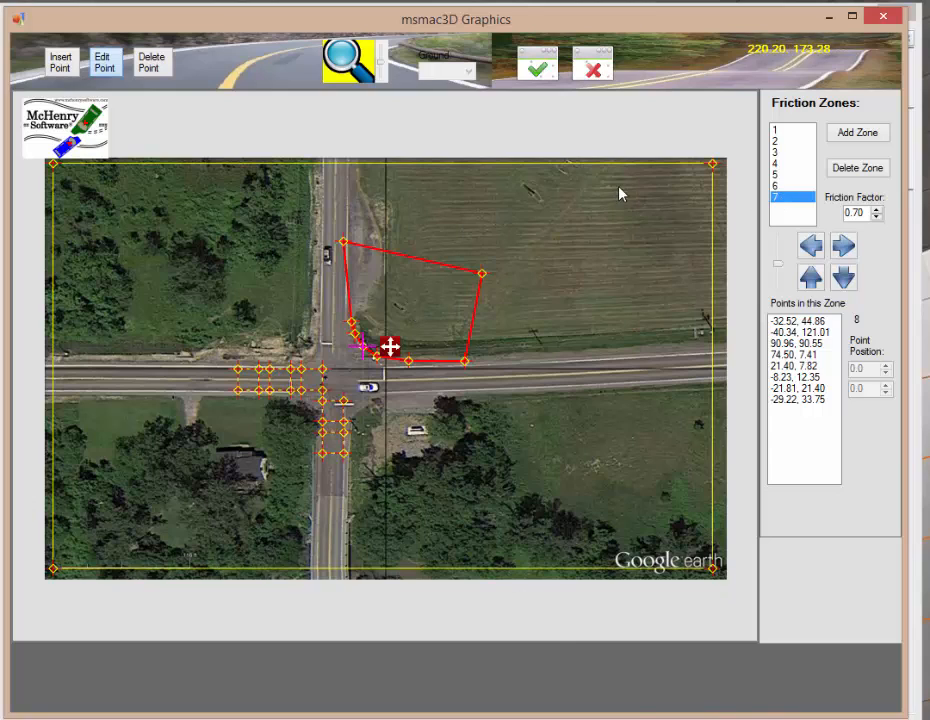
# Step: Apply the friction zones and switch the 3D view to a top-down view of the intersection
pyautogui.click(535, 70)
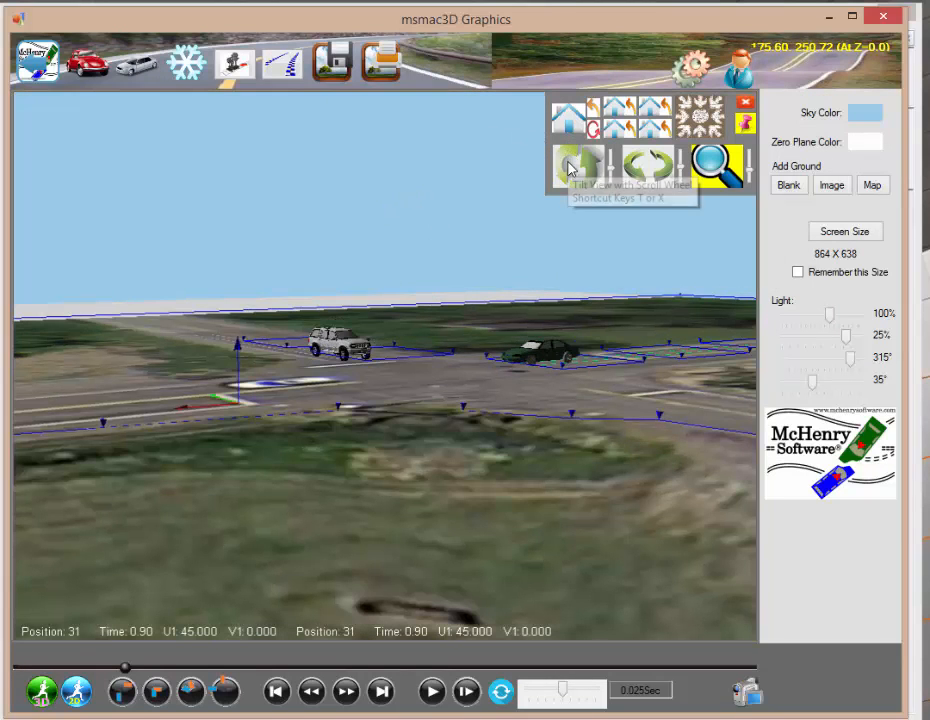
pyautogui.moveTo(572, 168); pyautogui.dragTo(445, 377)
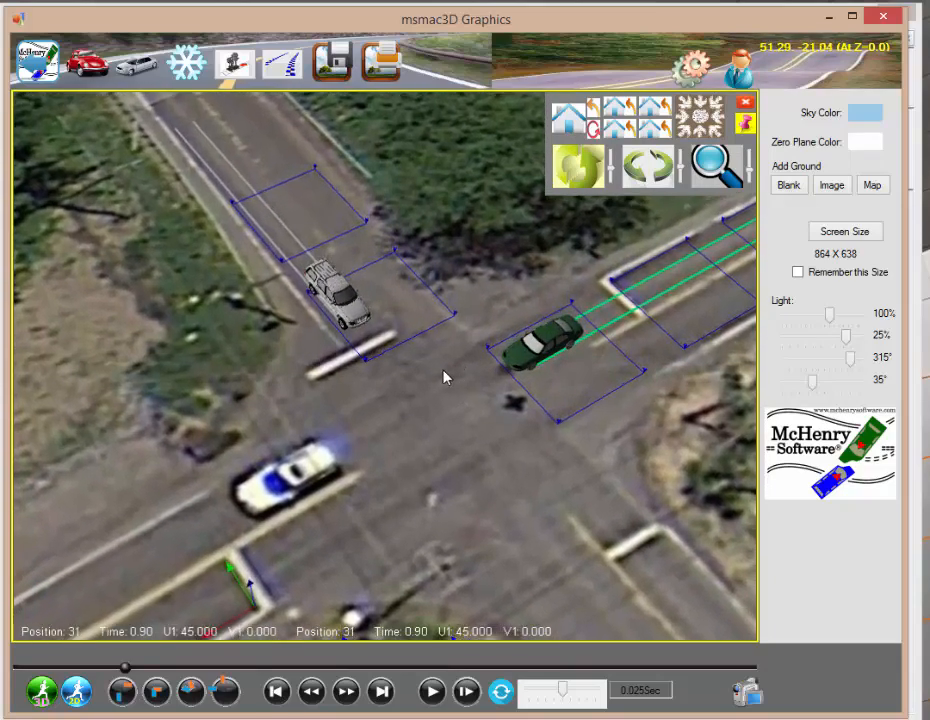
pyautogui.click(704, 119)
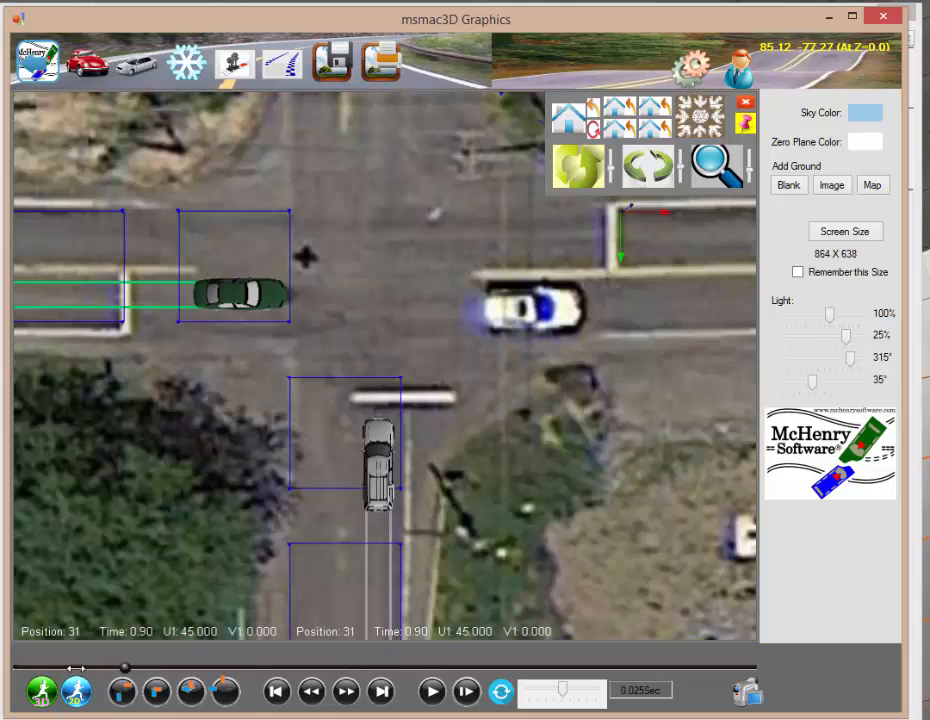
# Step: Rewind the simulation to the start and recalculate the 3D simulation
pyautogui.moveTo(75, 667); pyautogui.dragTo(18, 667)
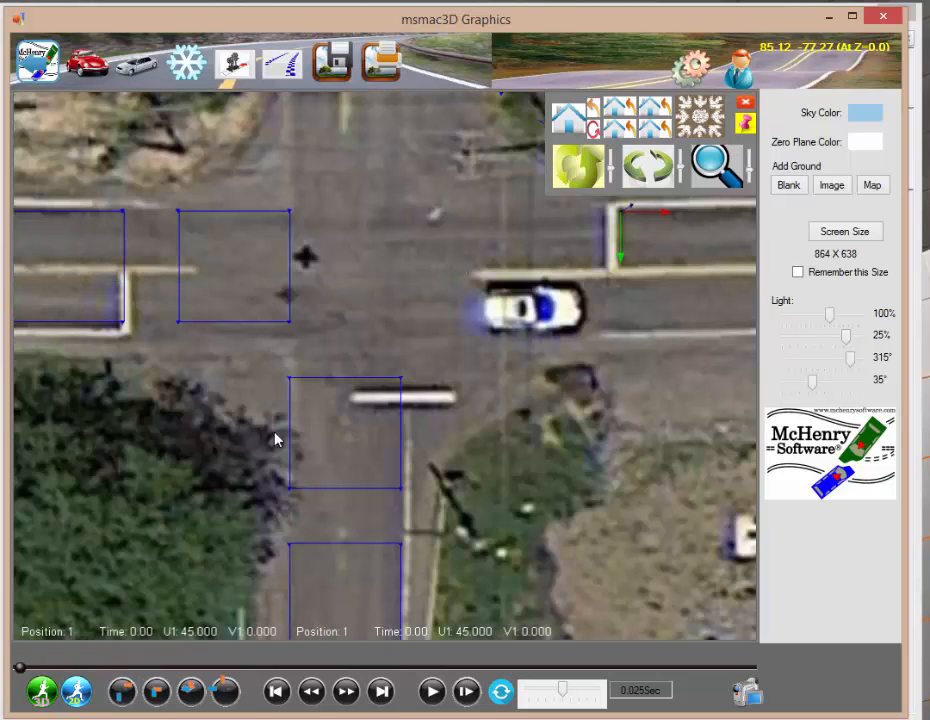
pyautogui.click(537, 293)
pyautogui.click(709, 156)
pyautogui.scroll(-5, 631, 253)
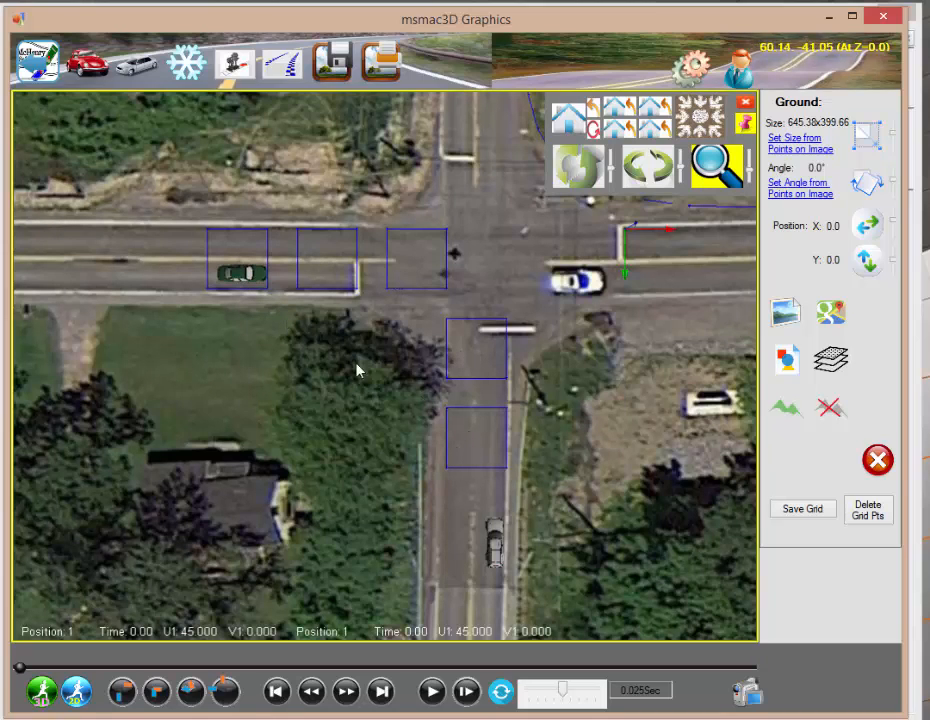
pyautogui.click(42, 690)
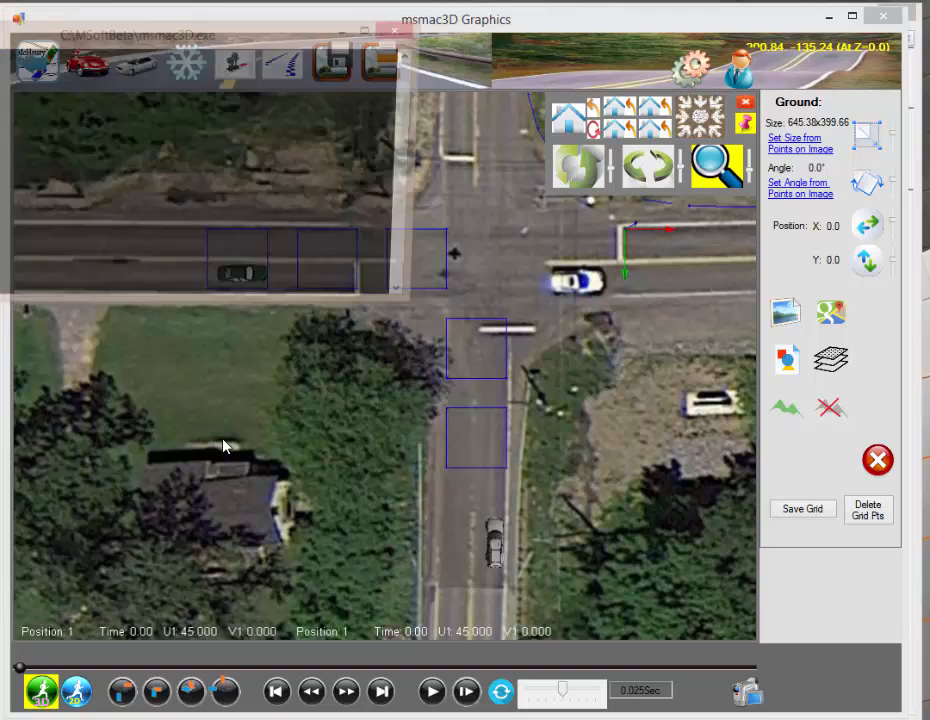
# Step: Play the simulation and watch the vehicles pass through the friction zones
pyautogui.scroll(-5, 222, 348)
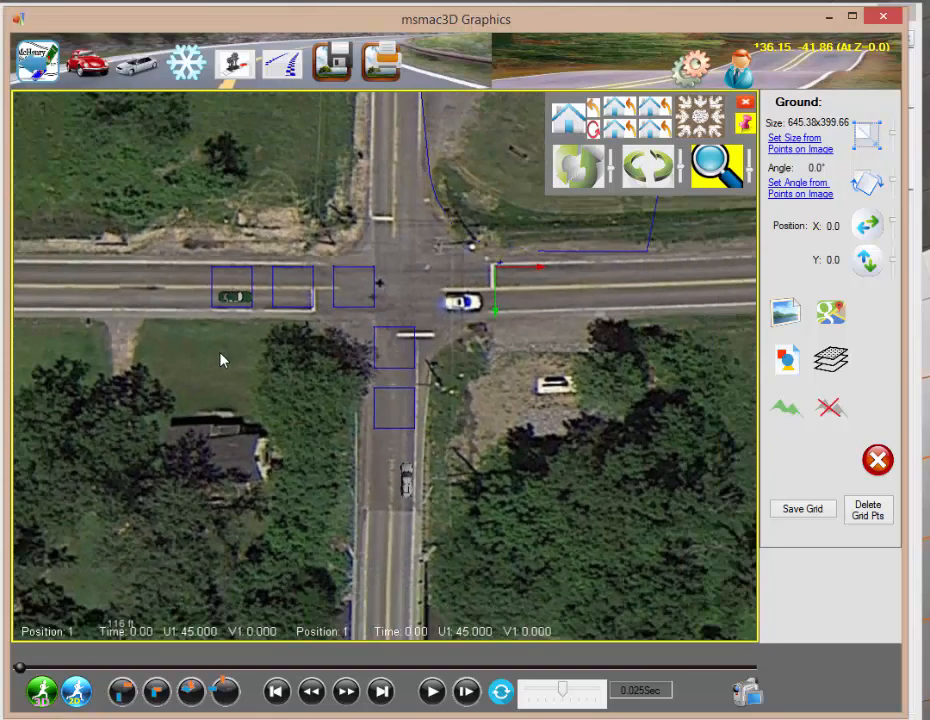
pyautogui.click(432, 690)
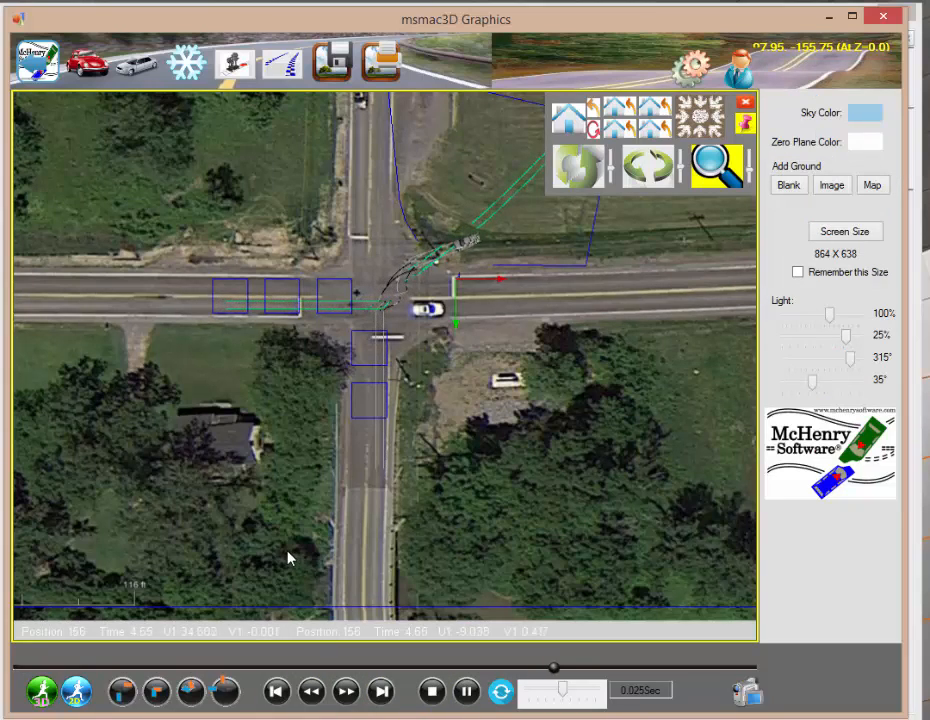
pyautogui.scroll(-2, 410, 323)
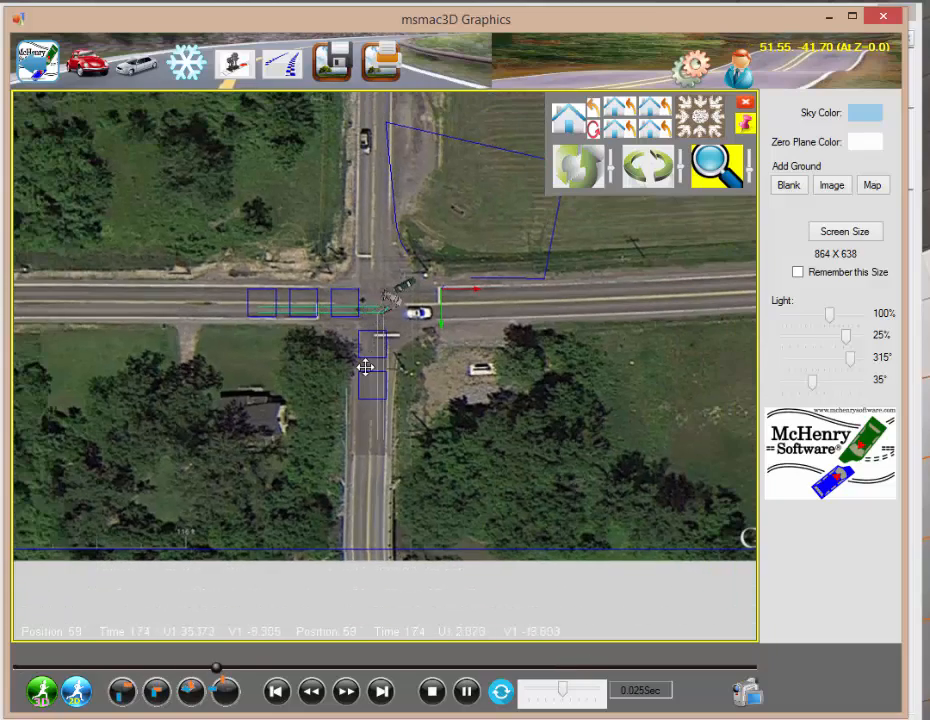
pyautogui.moveTo(367, 364); pyautogui.dragTo(293, 468, button='middle')
pyautogui.scroll(4, 293, 458)
pyautogui.scroll(1, 293, 458)
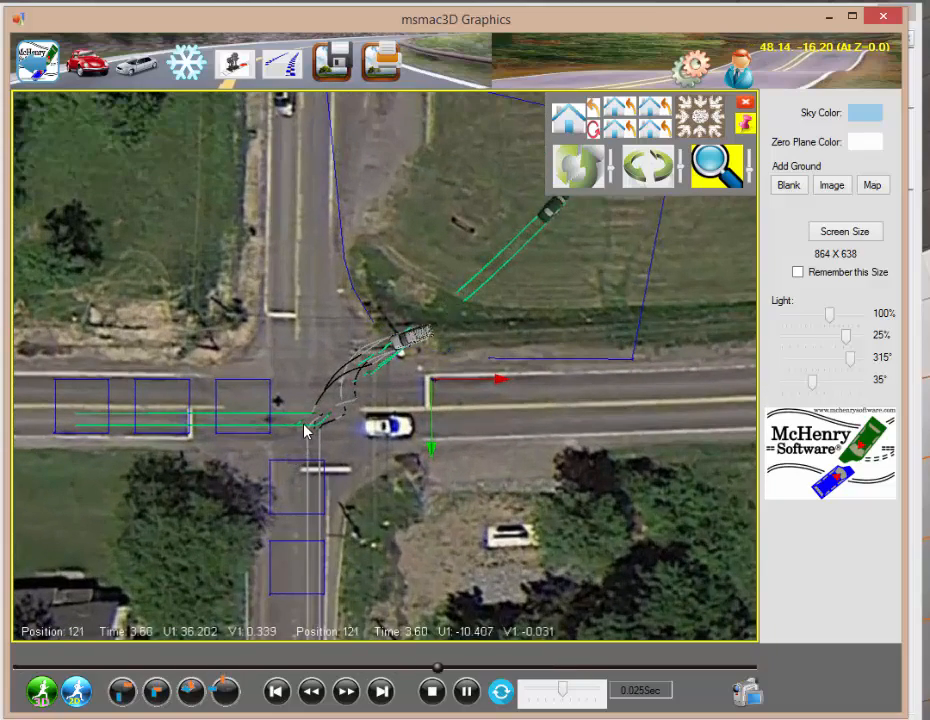
# Step: Pause the playback and close the 3D graphics window
pyautogui.click(466, 691)
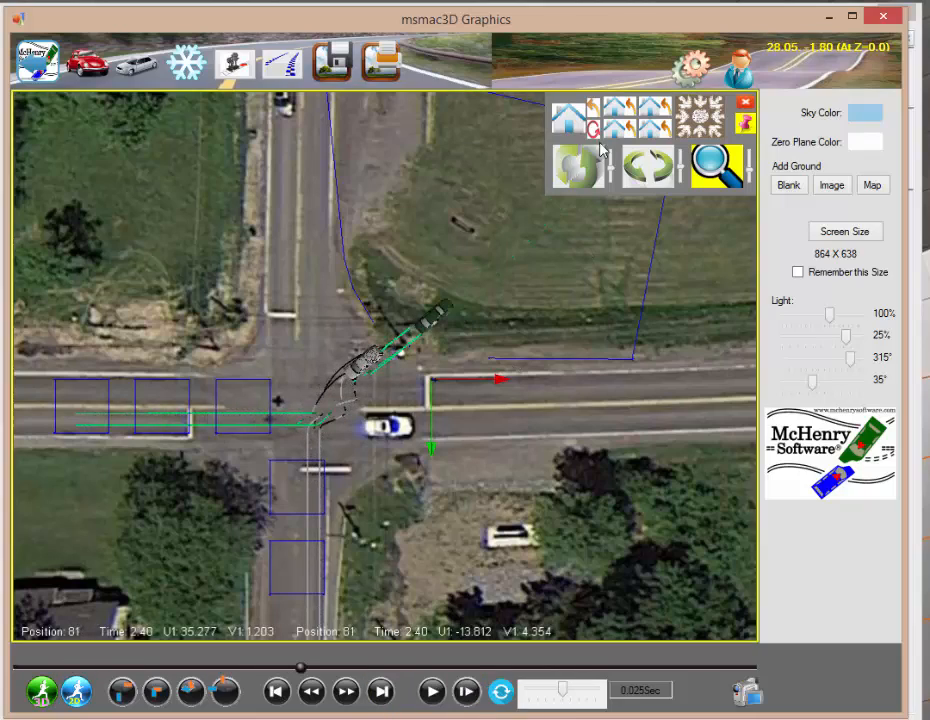
pyautogui.click(883, 16)
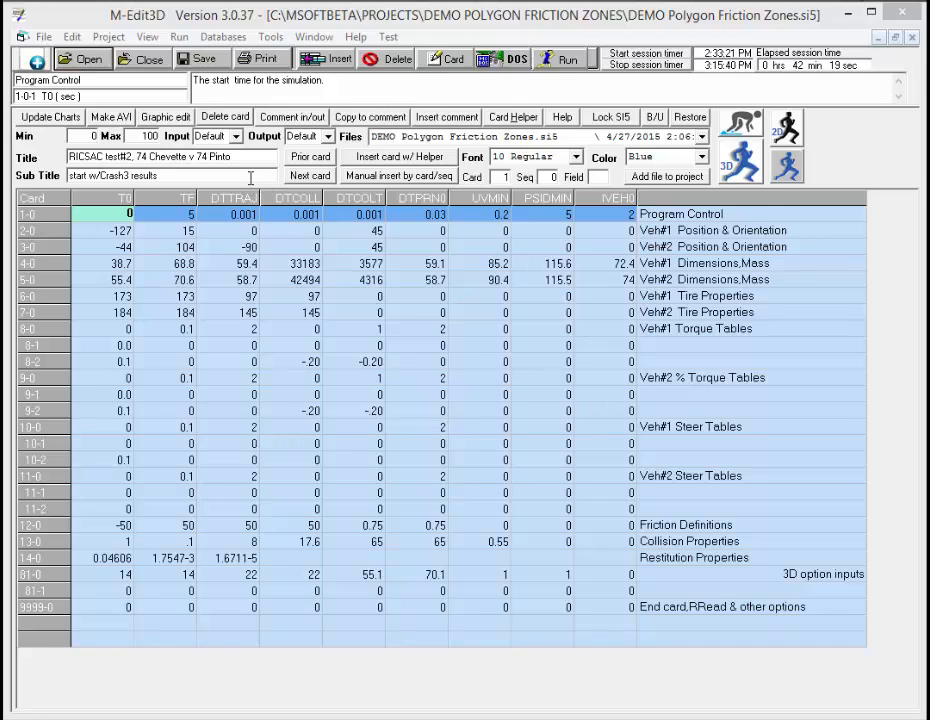
# Step: Open the Input Echo output and scroll to the polygon friction tables, then close it
pyautogui.click(147, 37)
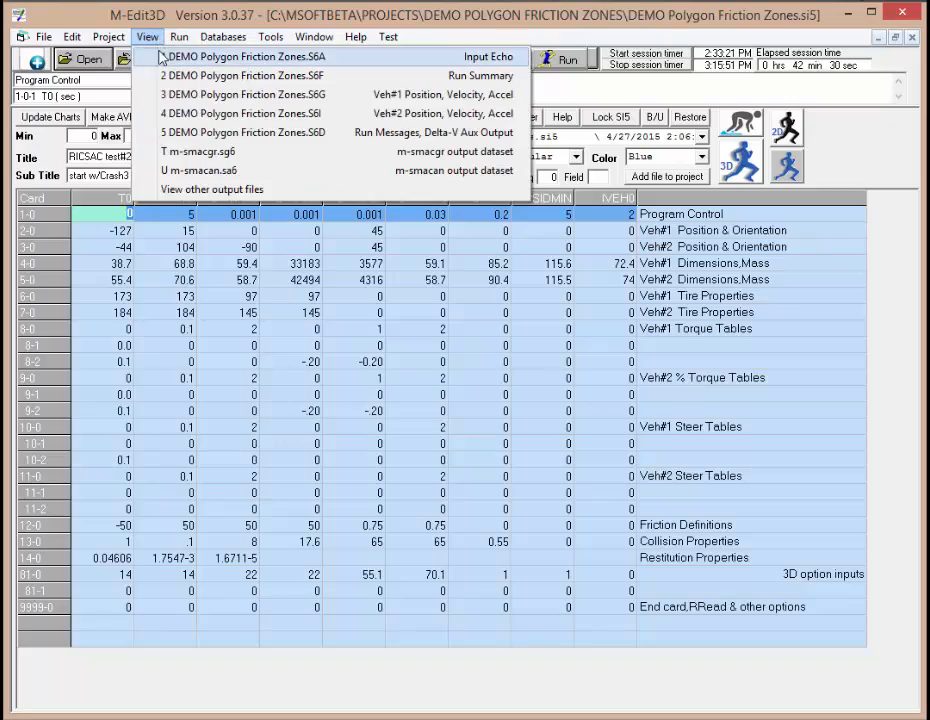
pyautogui.click(164, 57)
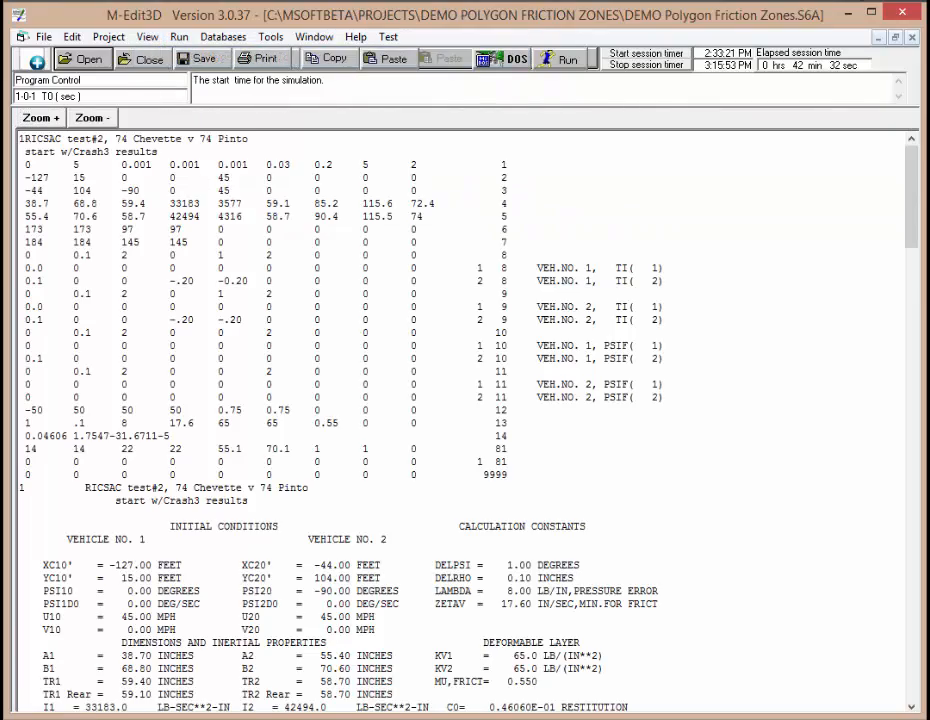
pyautogui.moveTo(920, 192); pyautogui.dragTo(878, 425)
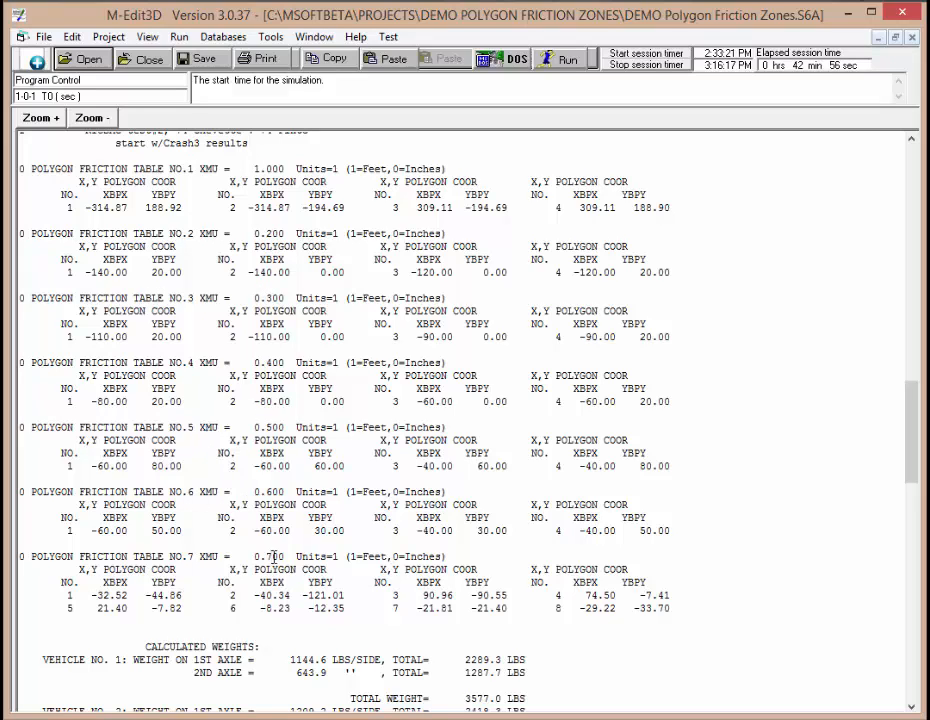
pyautogui.click(149, 59)
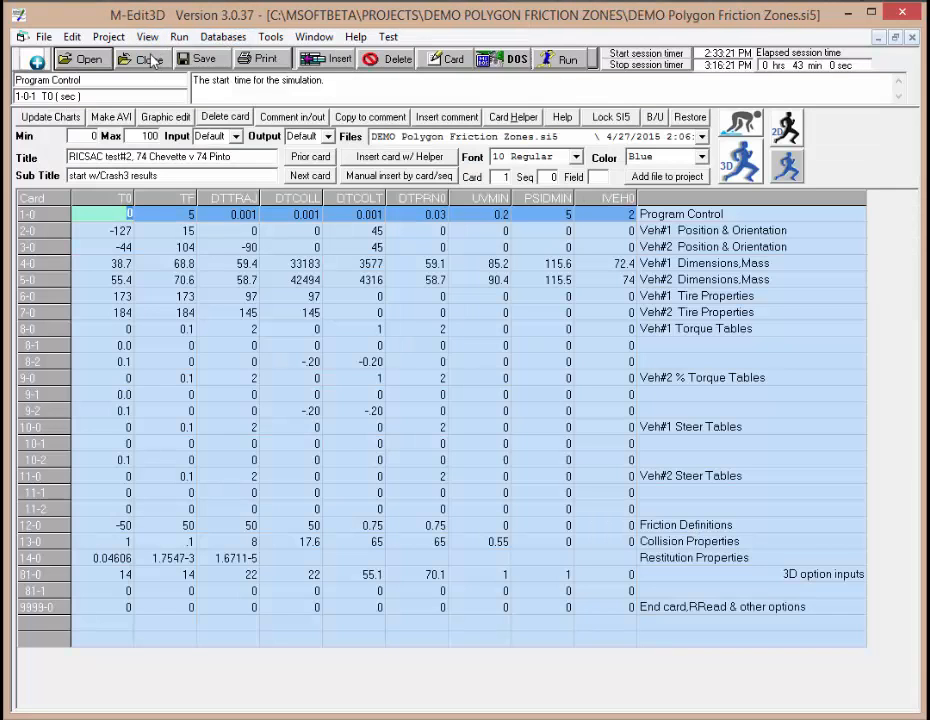
# Step: Browse the output file list and open the CSTF/Tirmu time history for vehicle 1 to check effective friction coefficients
pyautogui.click(147, 37)
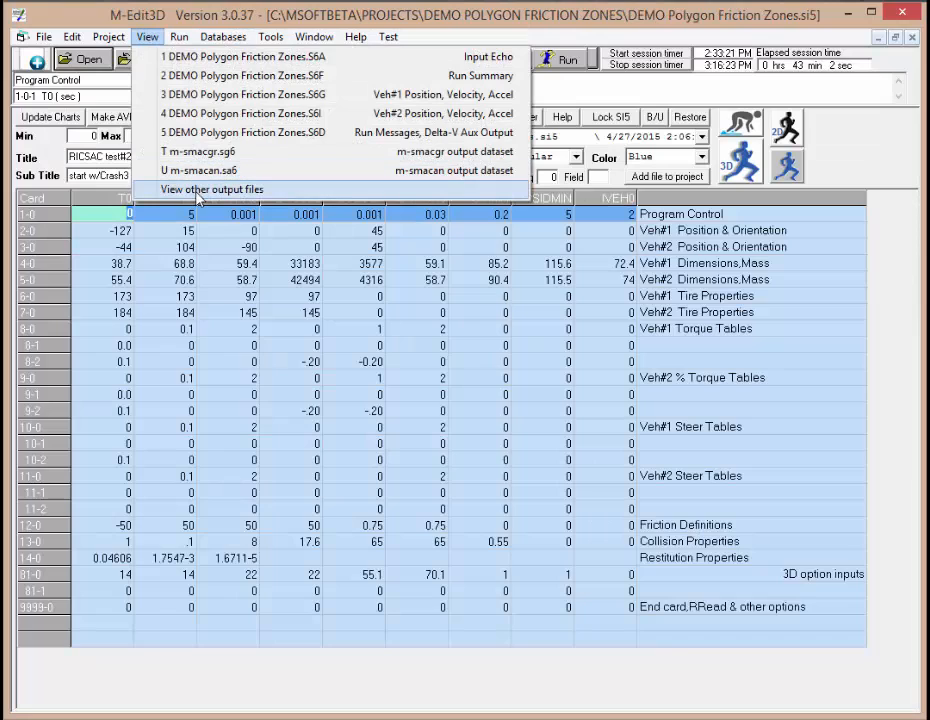
pyautogui.click(205, 190)
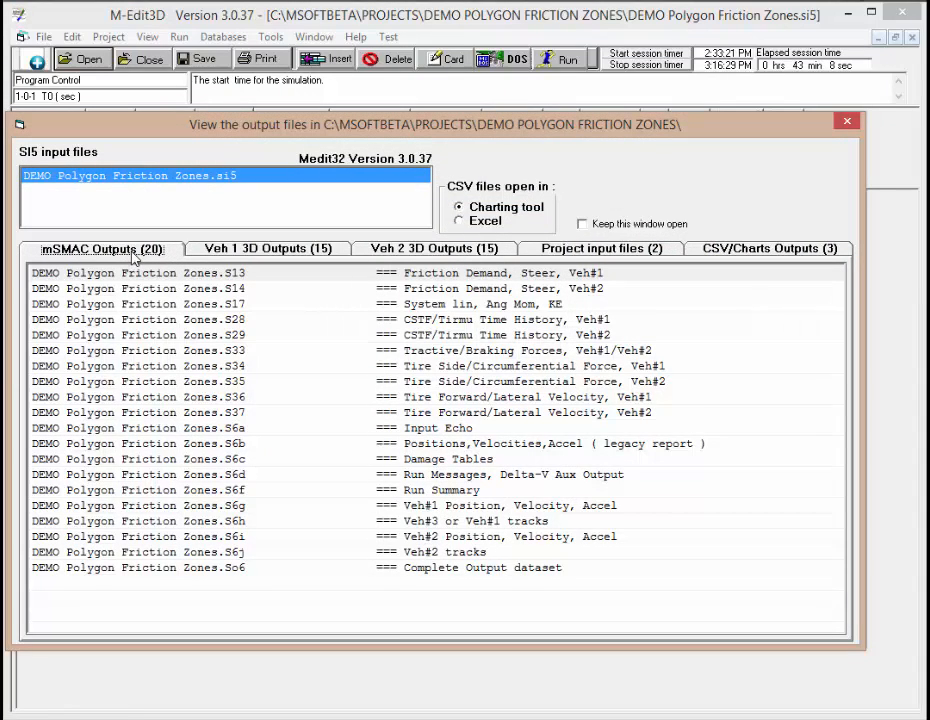
pyautogui.click(222, 252)
pyautogui.click(380, 248)
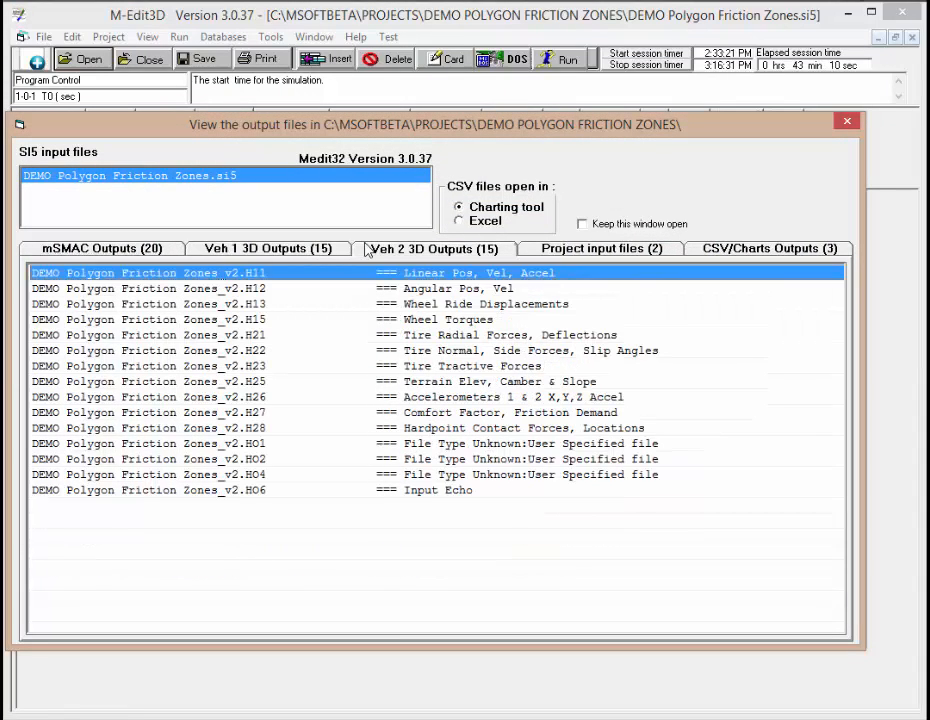
pyautogui.click(94, 250)
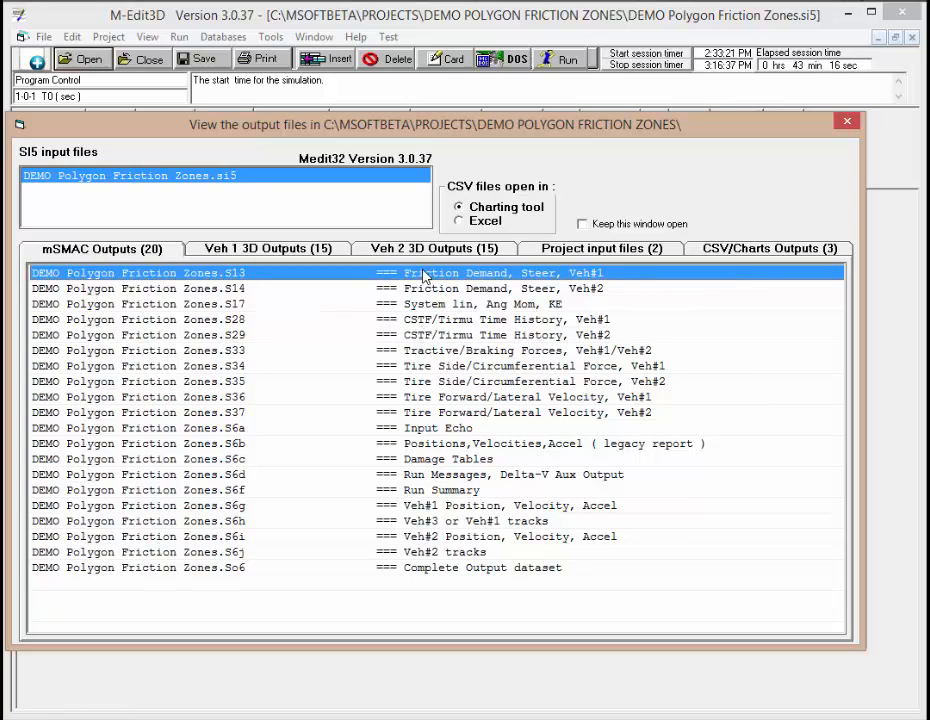
pyautogui.doubleClick(417, 319)
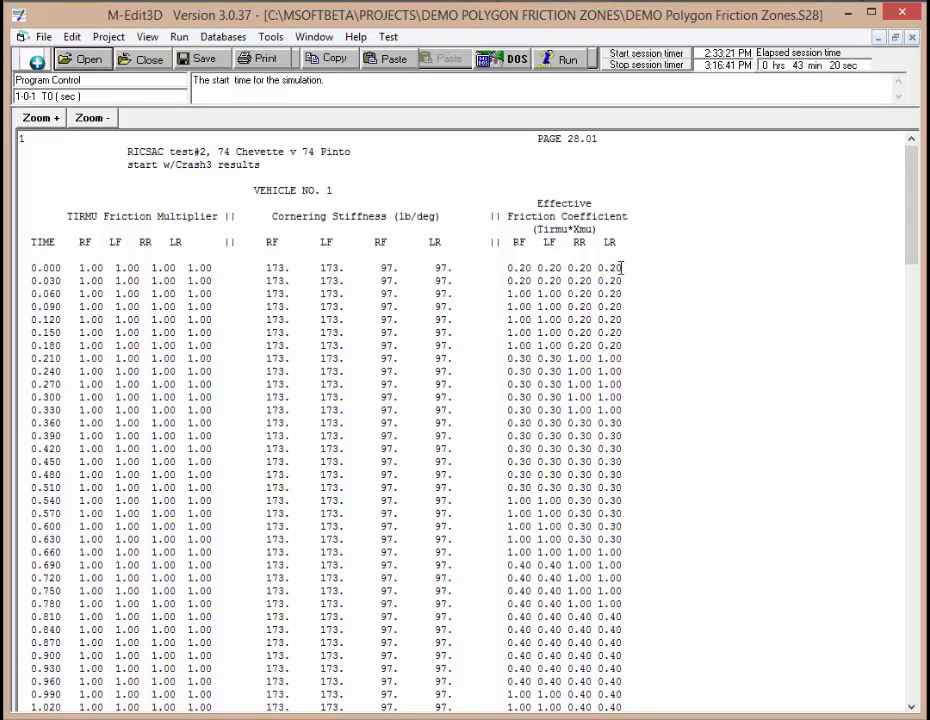
pyautogui.moveTo(913, 198); pyautogui.dragTo(902, 141)
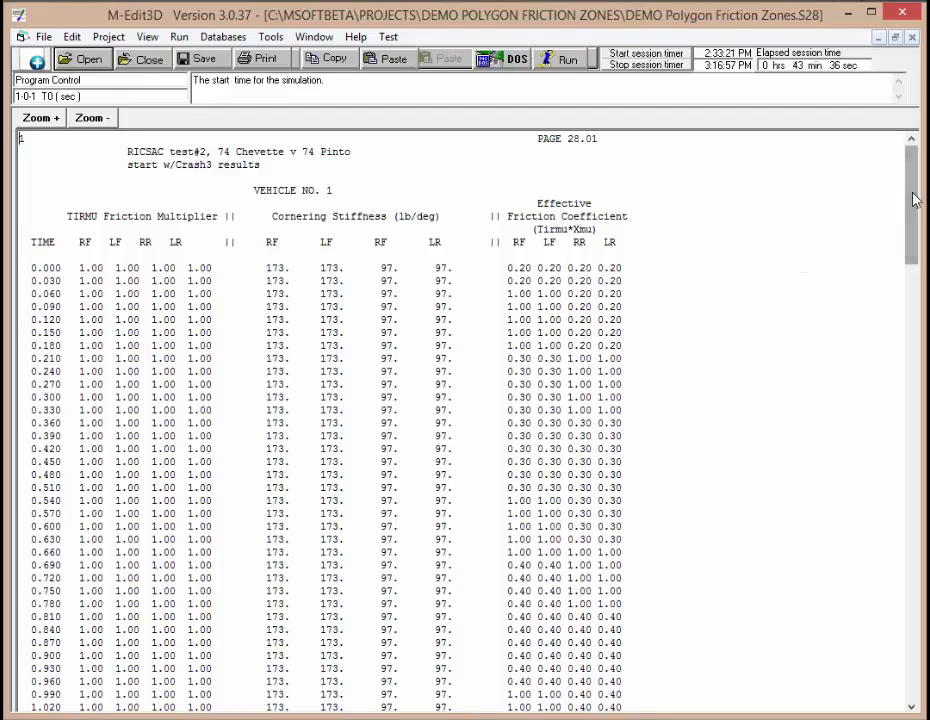
pyautogui.moveTo(913, 199); pyautogui.dragTo(163, 44)
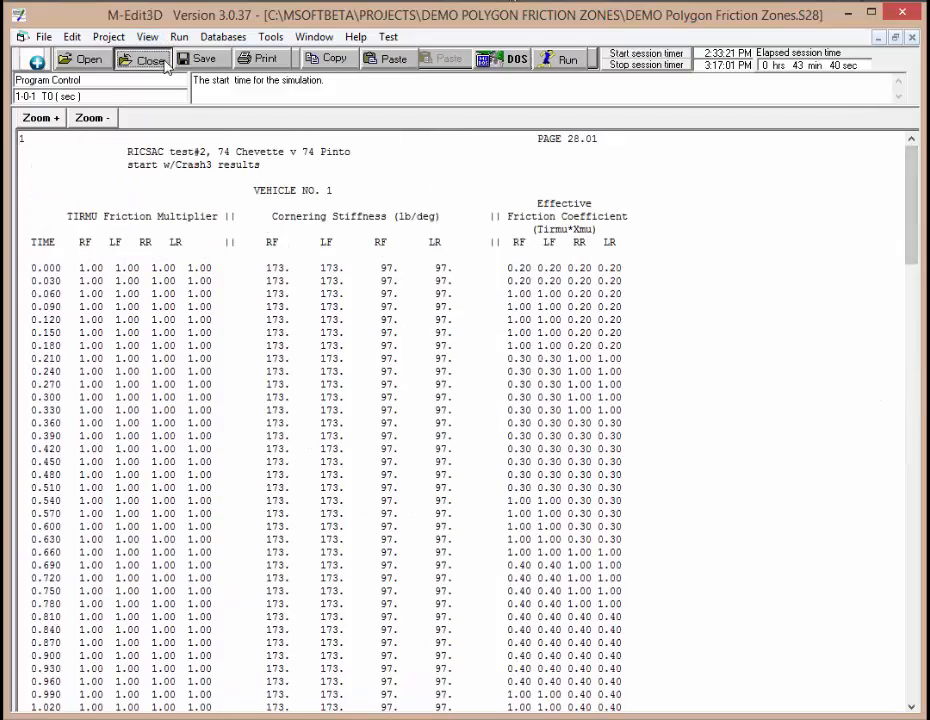
pyautogui.click(142, 59)
# Step: Open the CSTF/Tirmu time history for vehicle 2 and scroll through its effective friction coefficients
pyautogui.click(147, 36)
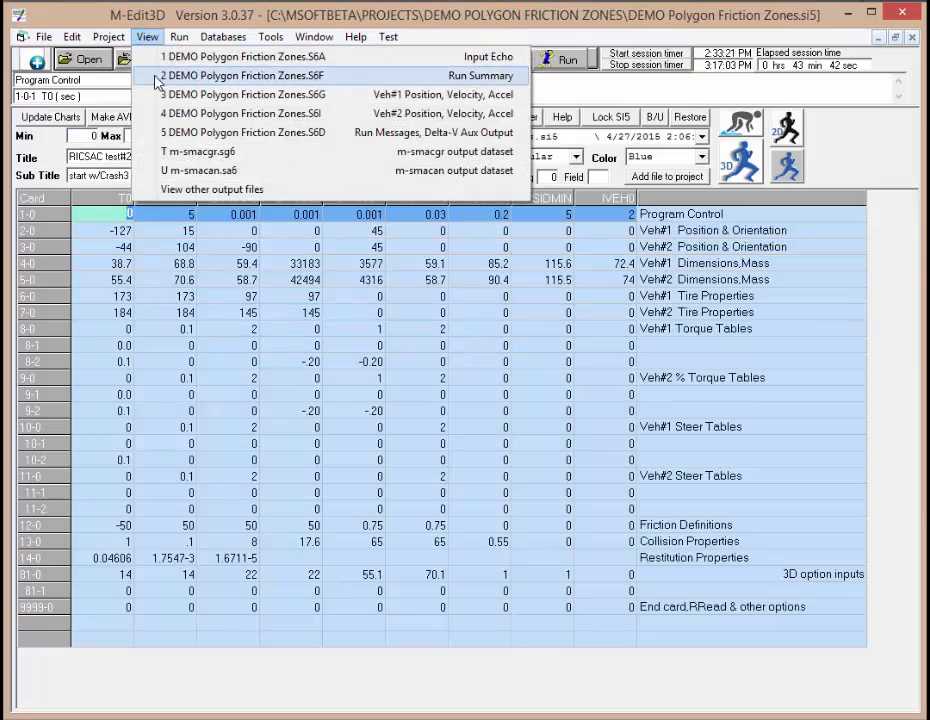
pyautogui.click(180, 189)
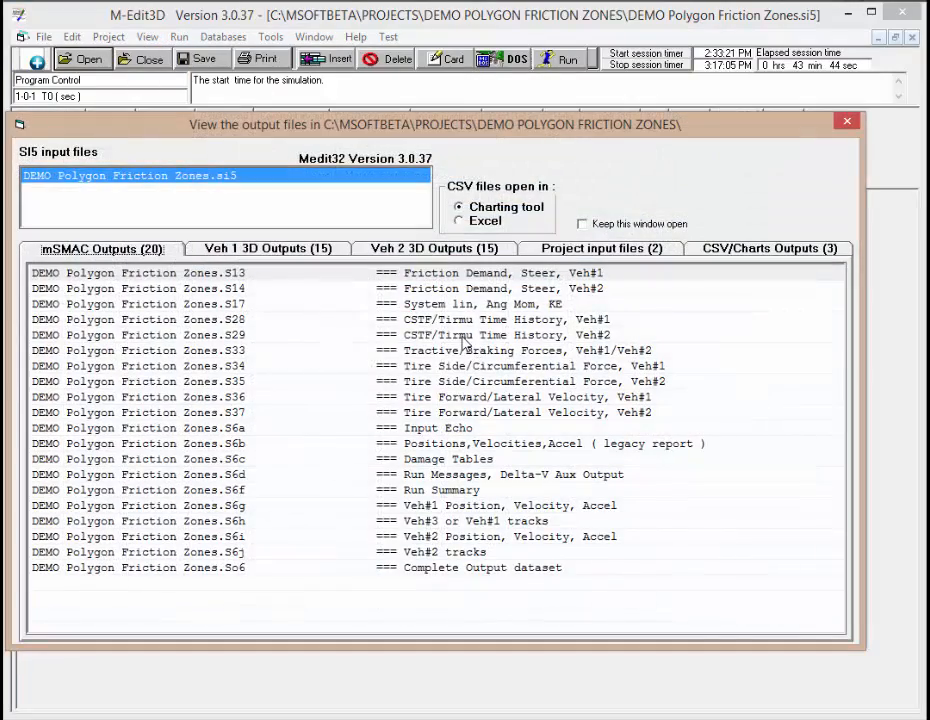
pyautogui.doubleClick(462, 338)
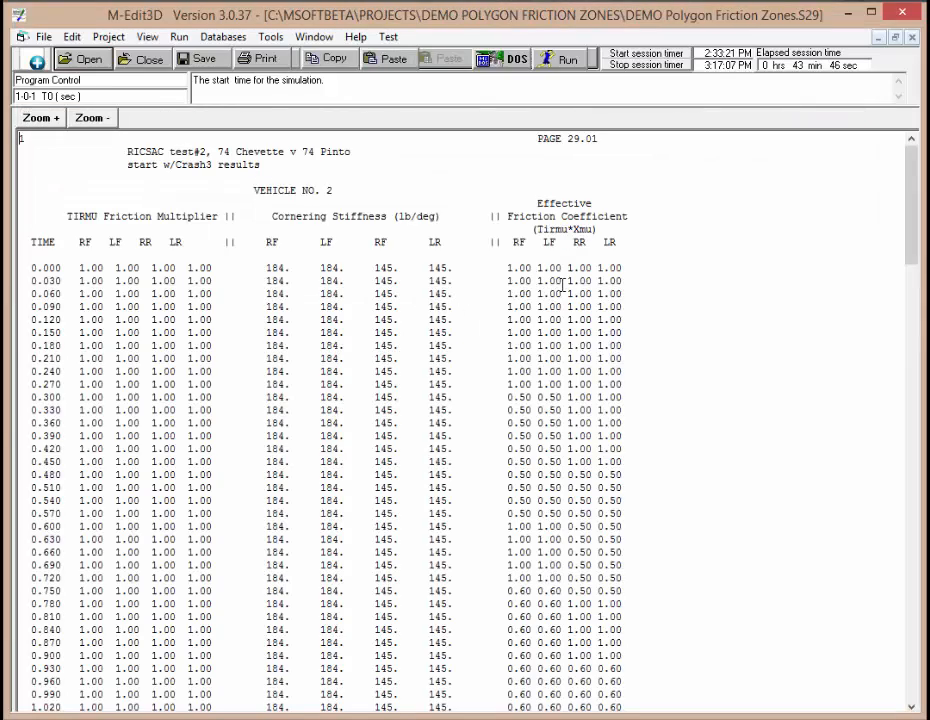
pyautogui.scroll(-6, 903, 188)
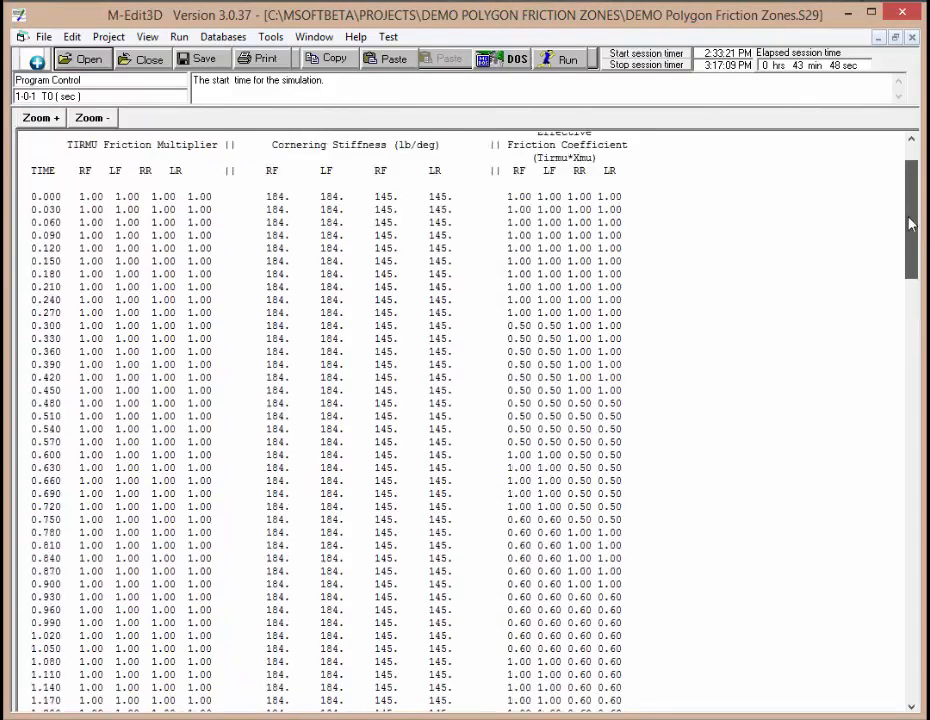
pyautogui.scroll(-20, 899, 249)
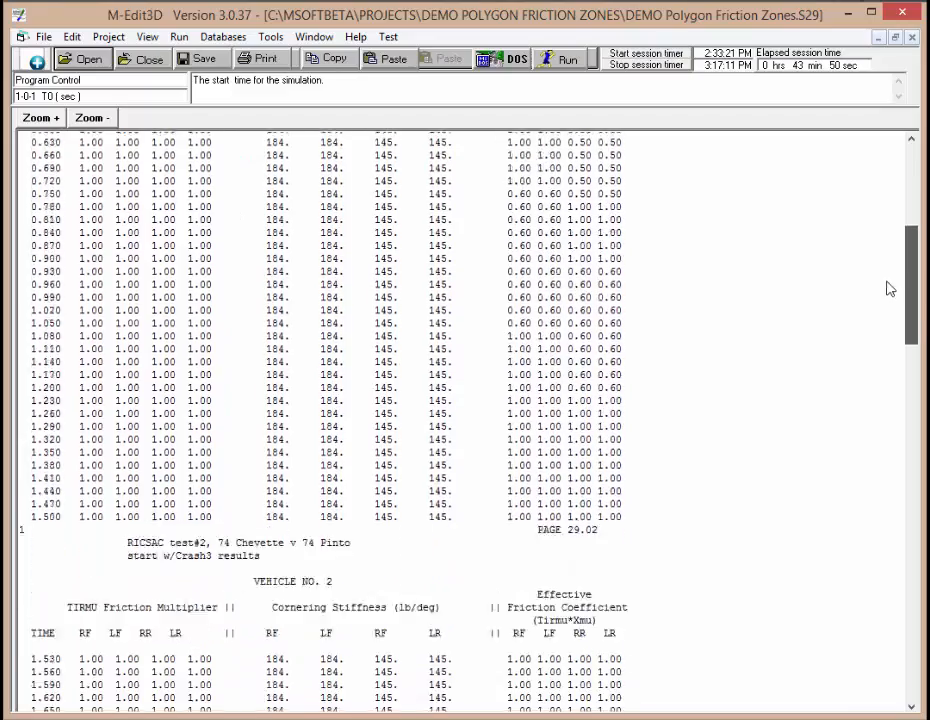
pyautogui.scroll(-20, 870, 451)
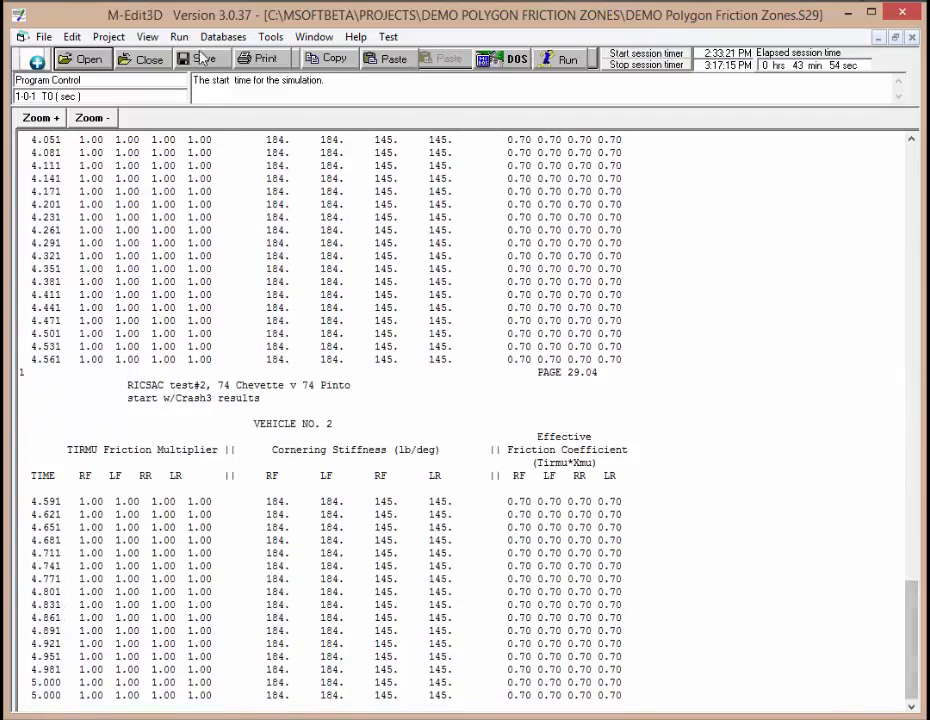
pyautogui.click(143, 59)
# Step: Open vehicle 1's 3D input echo file and scroll to its polygon friction tables
pyautogui.click(145, 38)
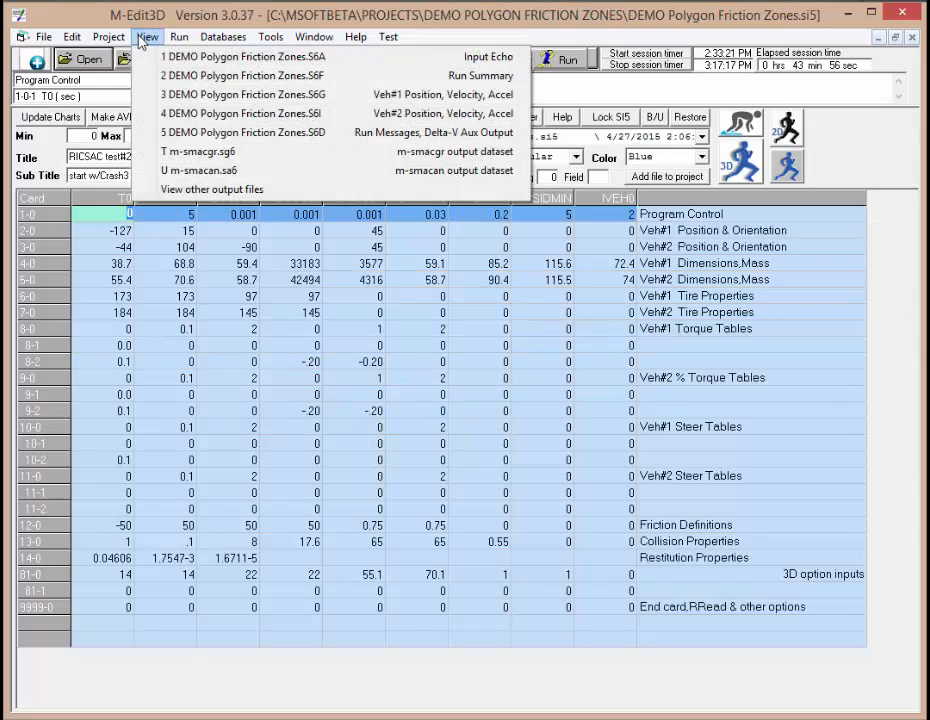
pyautogui.click(168, 188)
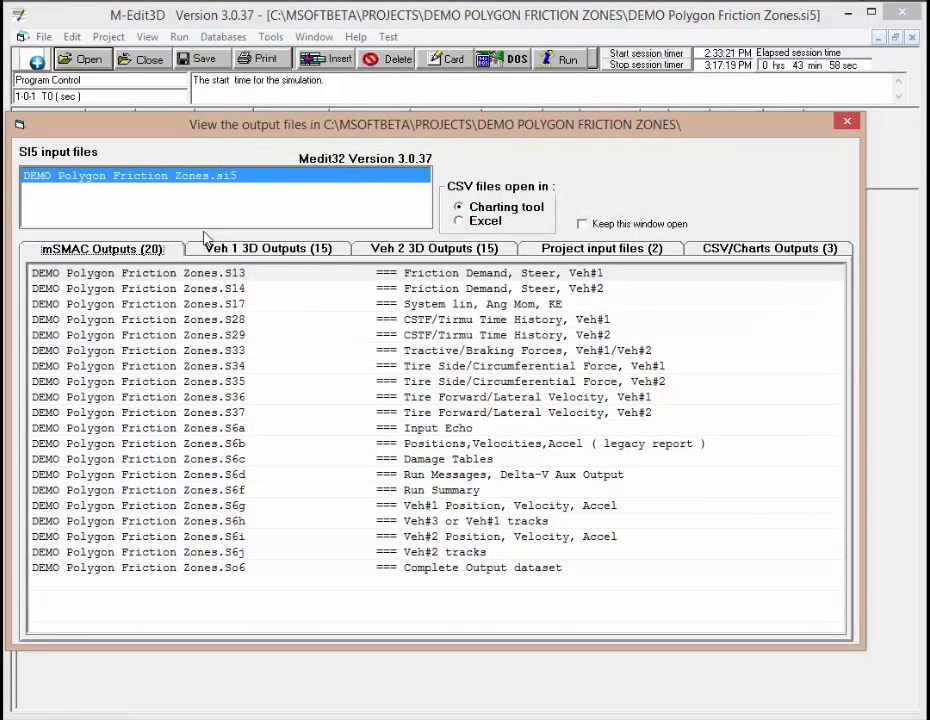
pyautogui.click(251, 251)
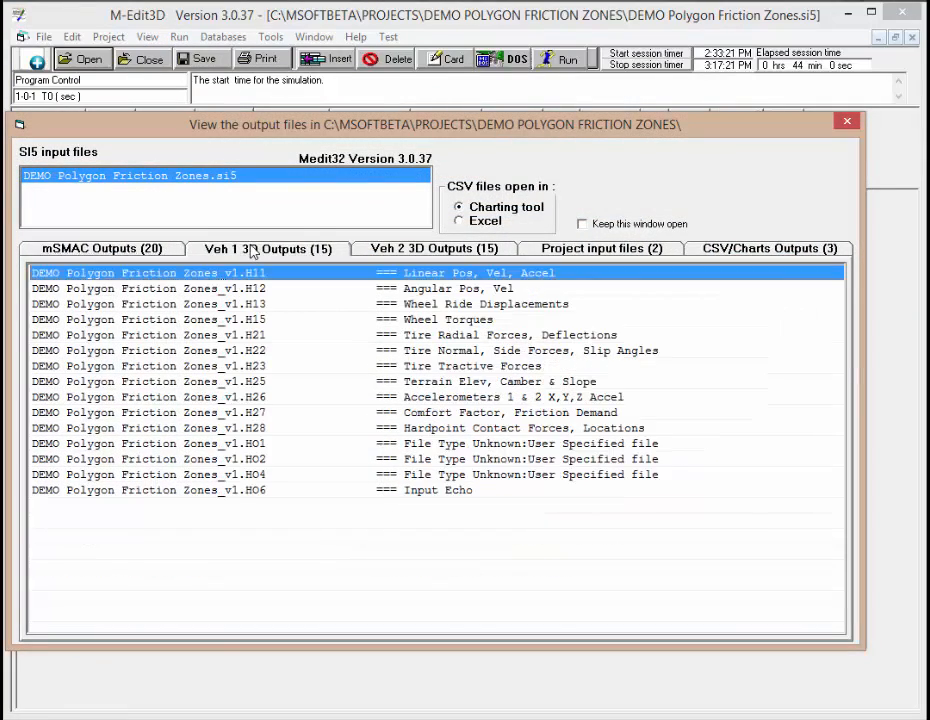
pyautogui.doubleClick(170, 490)
pyautogui.moveTo(910, 170); pyautogui.dragTo(878, 656)
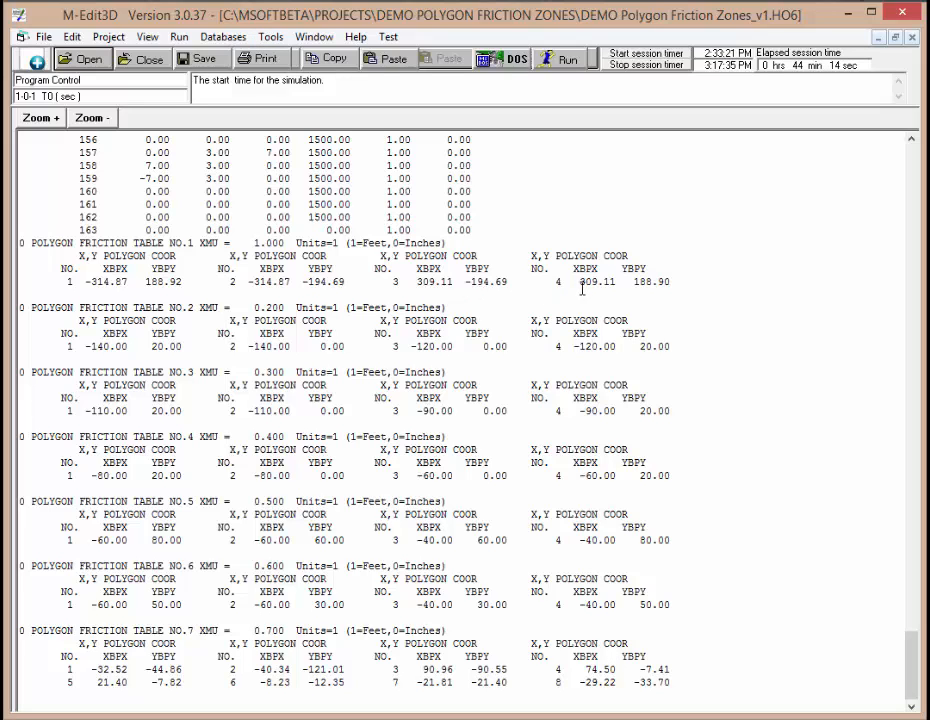
pyautogui.click(126, 62)
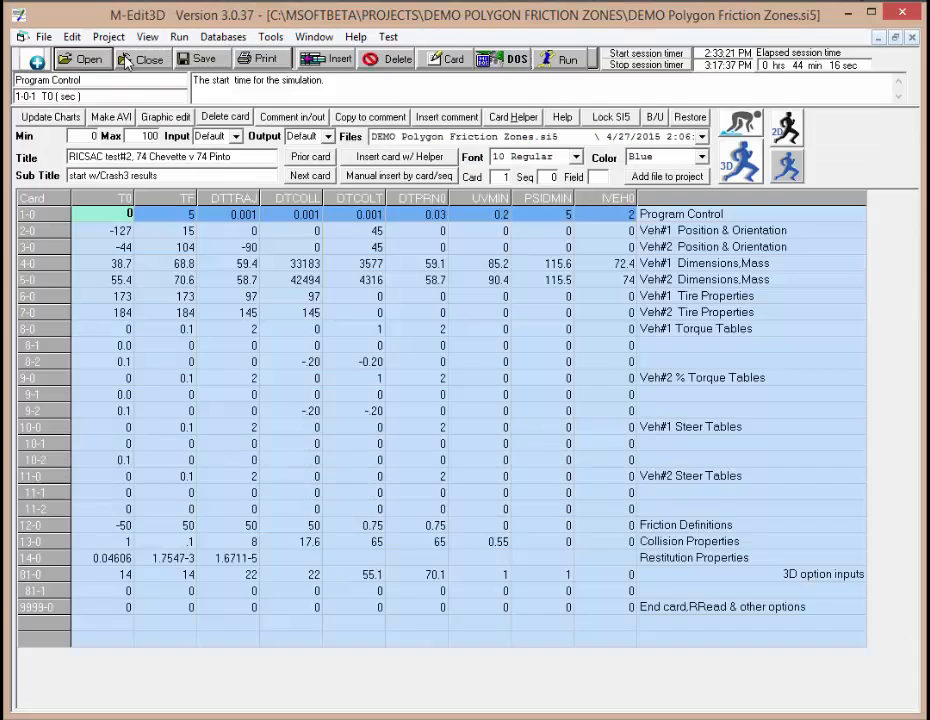
# Step: Open vehicle 1's comfort factor and friction demand output and scroll through it
pyautogui.click(150, 38)
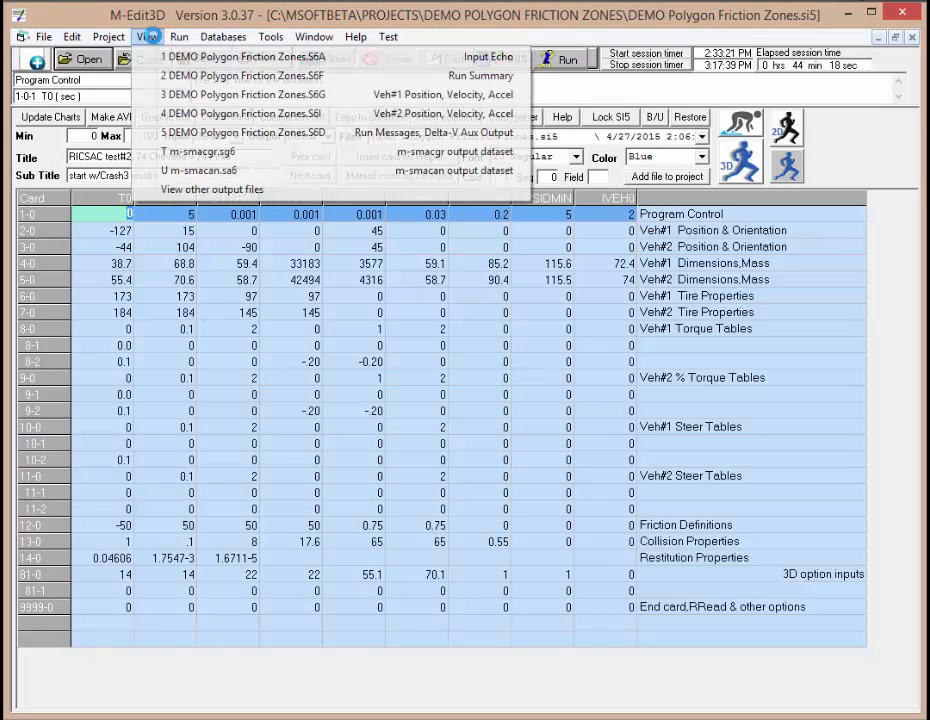
pyautogui.click(189, 193)
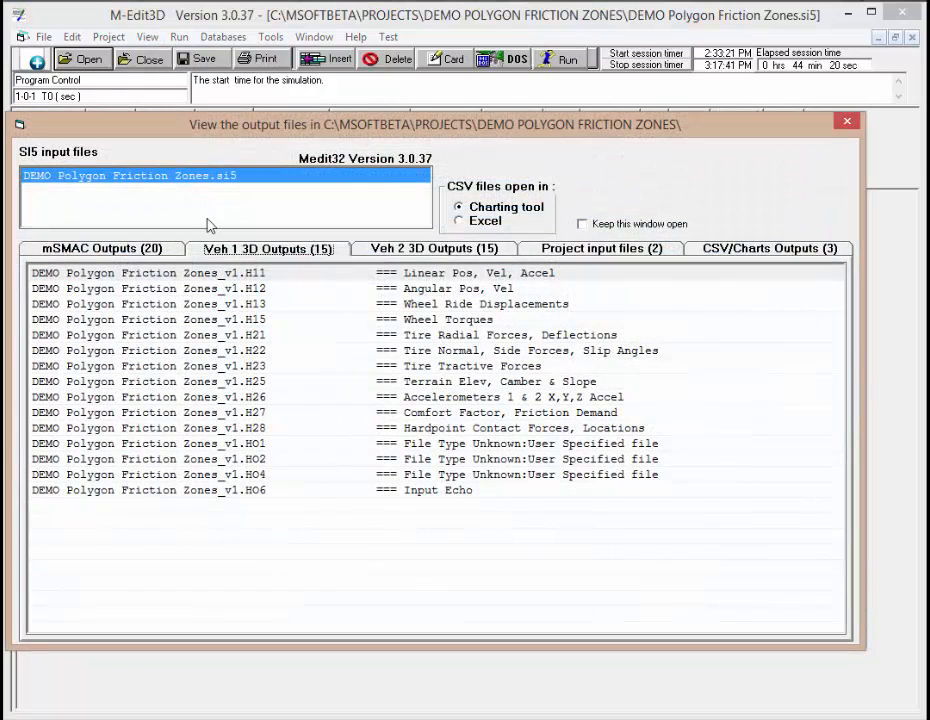
pyautogui.doubleClick(460, 413)
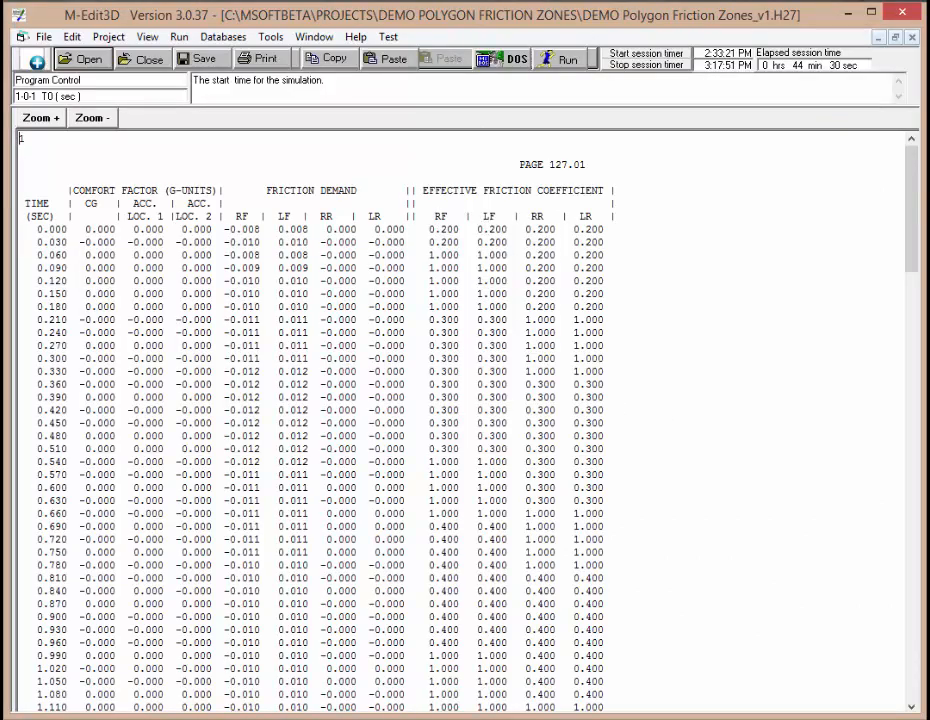
pyautogui.moveTo(912, 185); pyautogui.dragTo(884, 619)
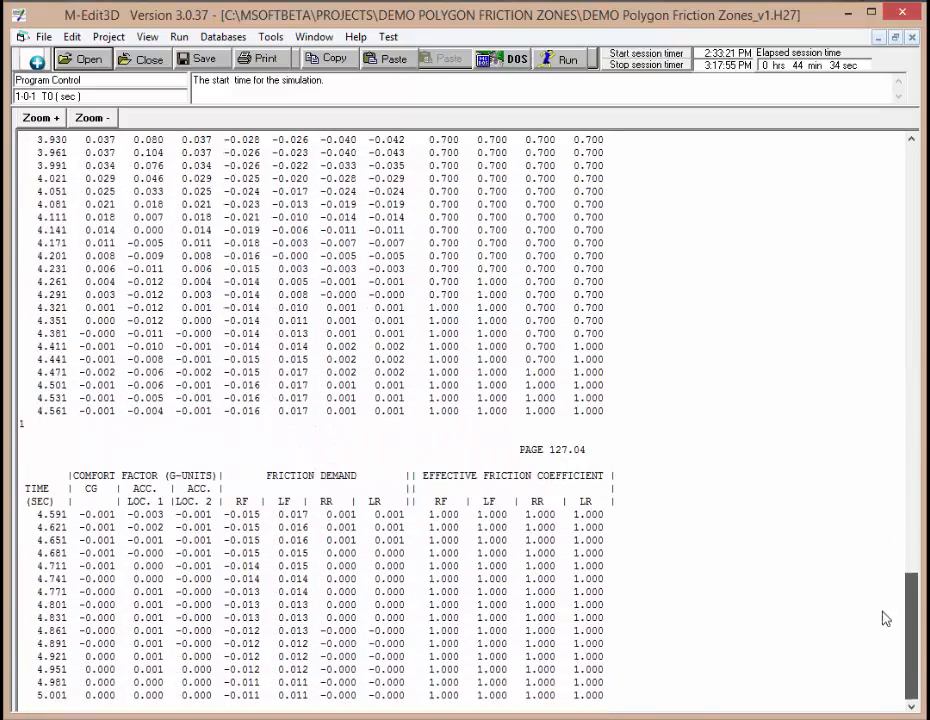
pyautogui.click(125, 59)
# Step: Open vehicle 2's 3D input echo file and scroll to its polygon friction tables
pyautogui.click(147, 37)
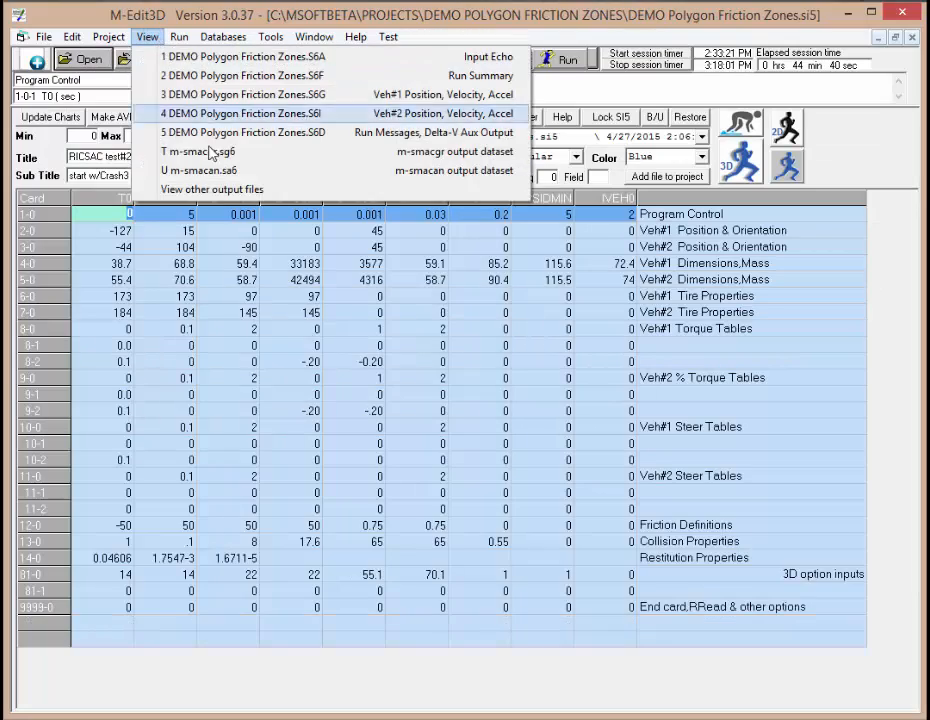
pyautogui.click(211, 189)
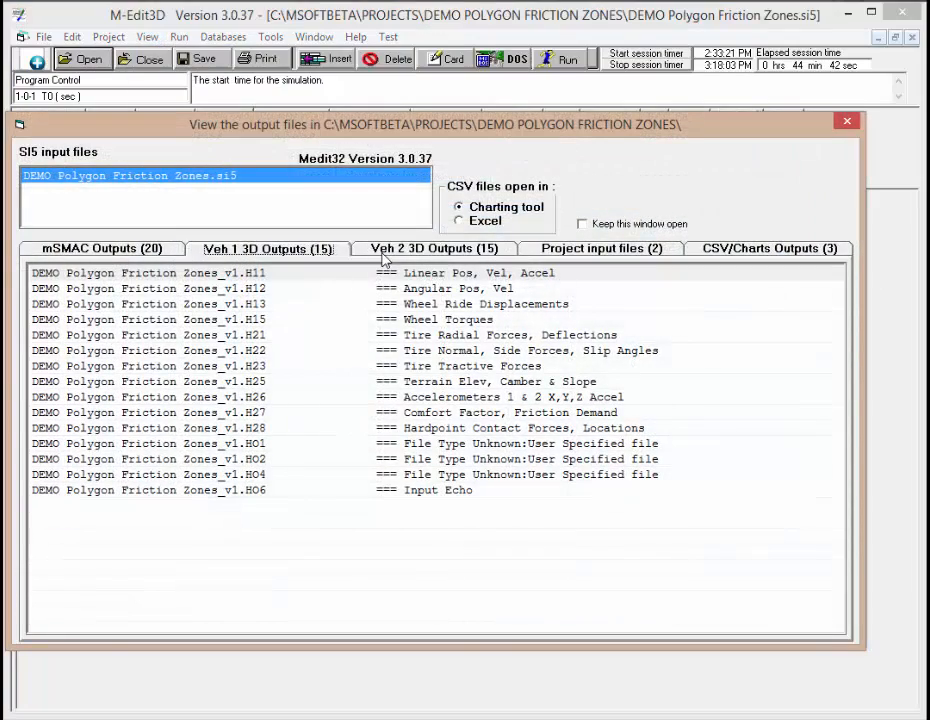
pyautogui.click(382, 252)
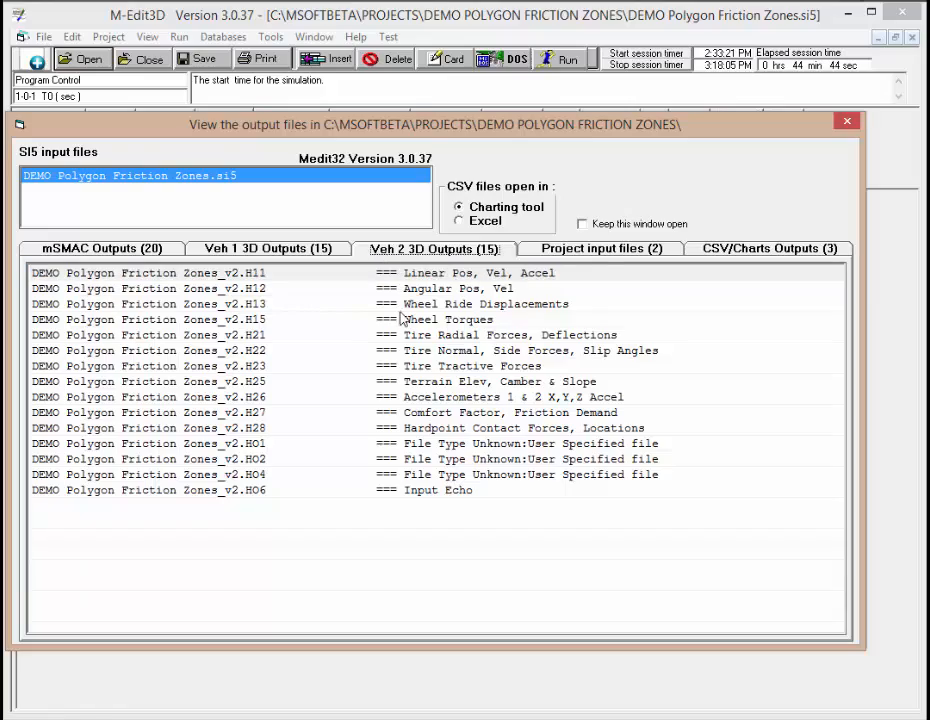
pyautogui.doubleClick(440, 492)
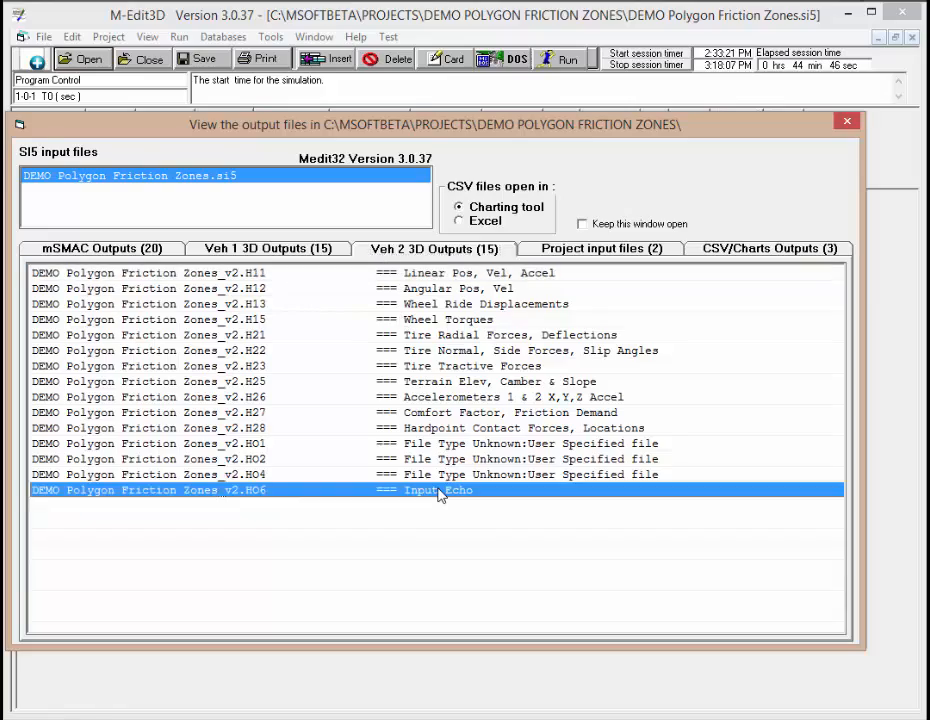
pyautogui.moveTo(911, 182); pyautogui.dragTo(913, 662)
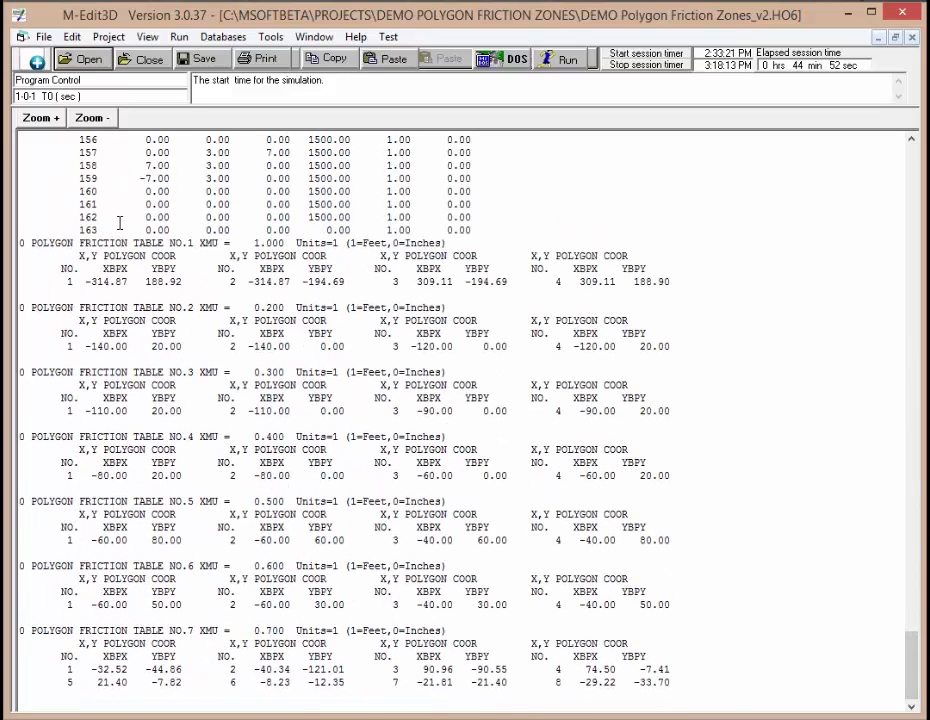
pyautogui.click(152, 62)
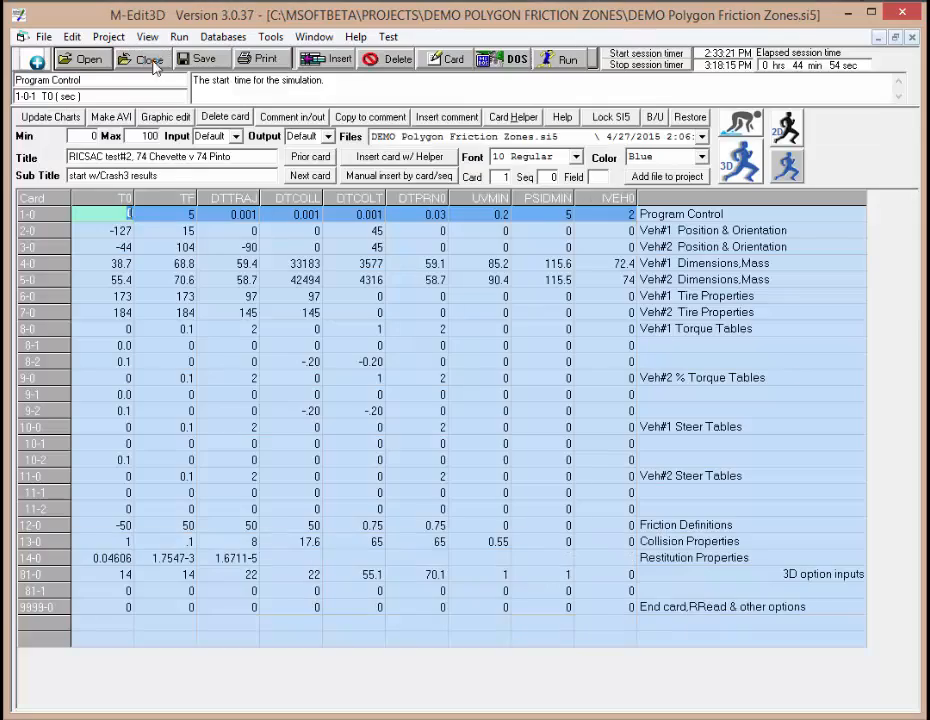
# Step: Open vehicle 2's comfort factor and friction demand output and scroll to its end
pyautogui.click(147, 37)
pyautogui.click(214, 189)
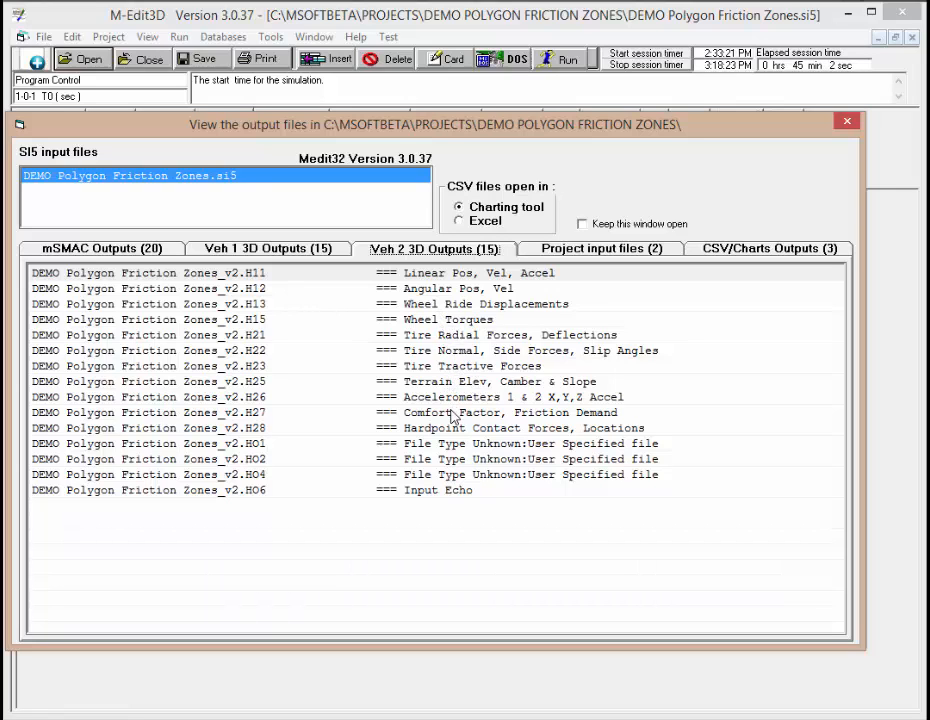
pyautogui.doubleClick(451, 413)
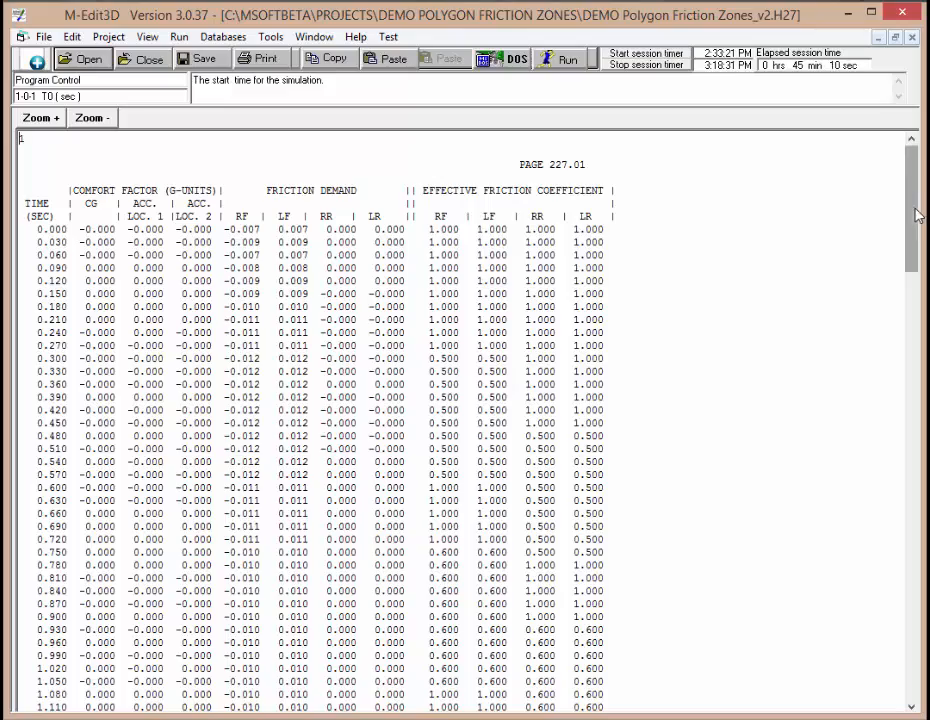
pyautogui.moveTo(907, 212); pyautogui.dragTo(826, 596)
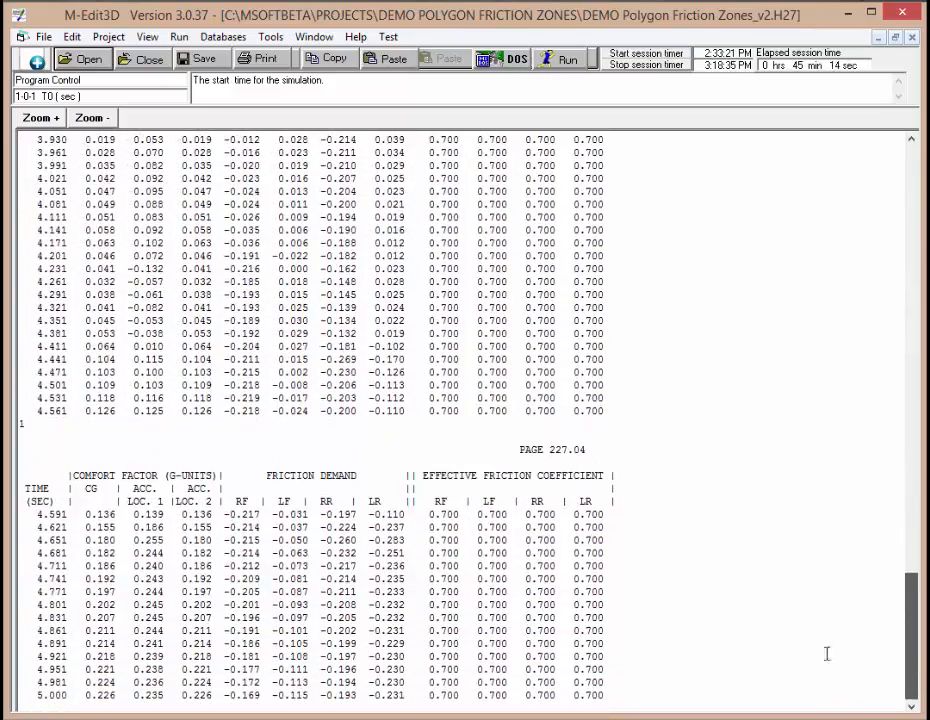
# Step: Close the output file, open the 3D graphics view and scrub the simulation animation through the friction zones
pyautogui.click(148, 61)
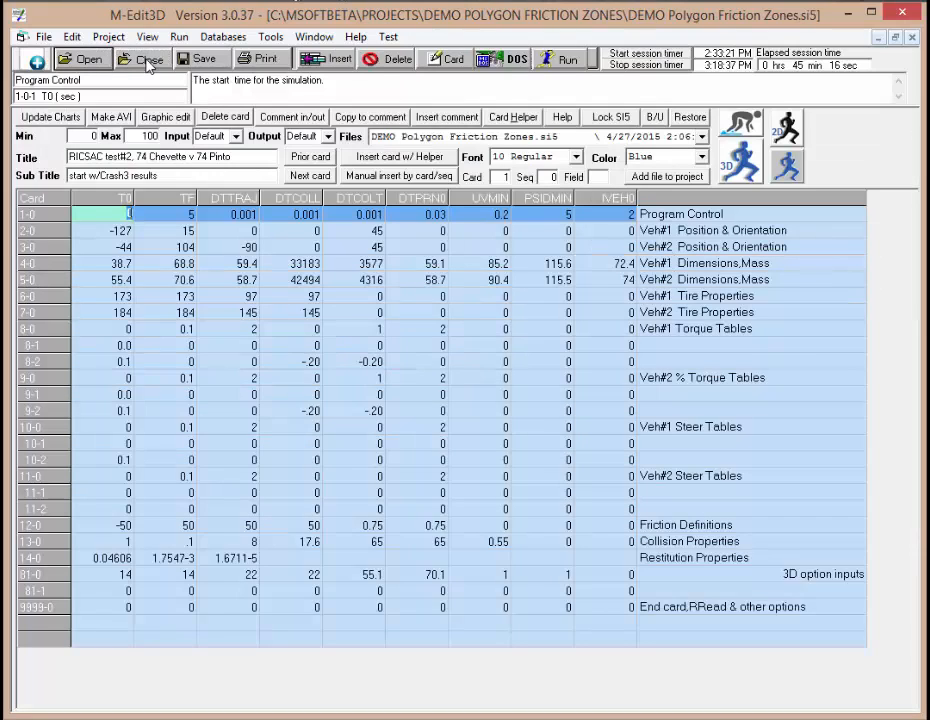
pyautogui.click(787, 164)
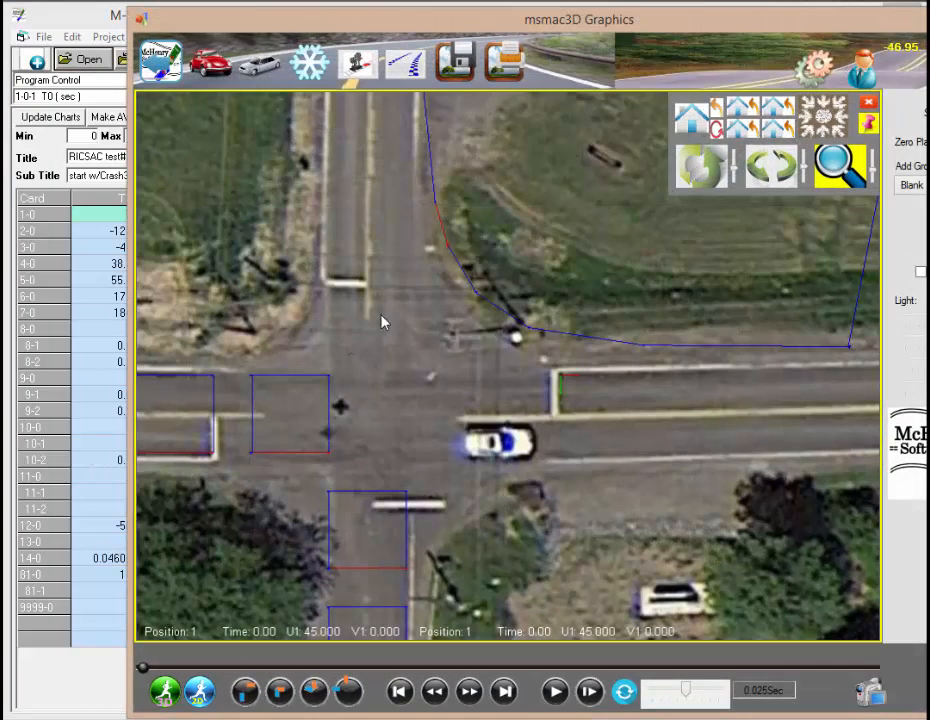
pyautogui.scroll(-3, 388, 318)
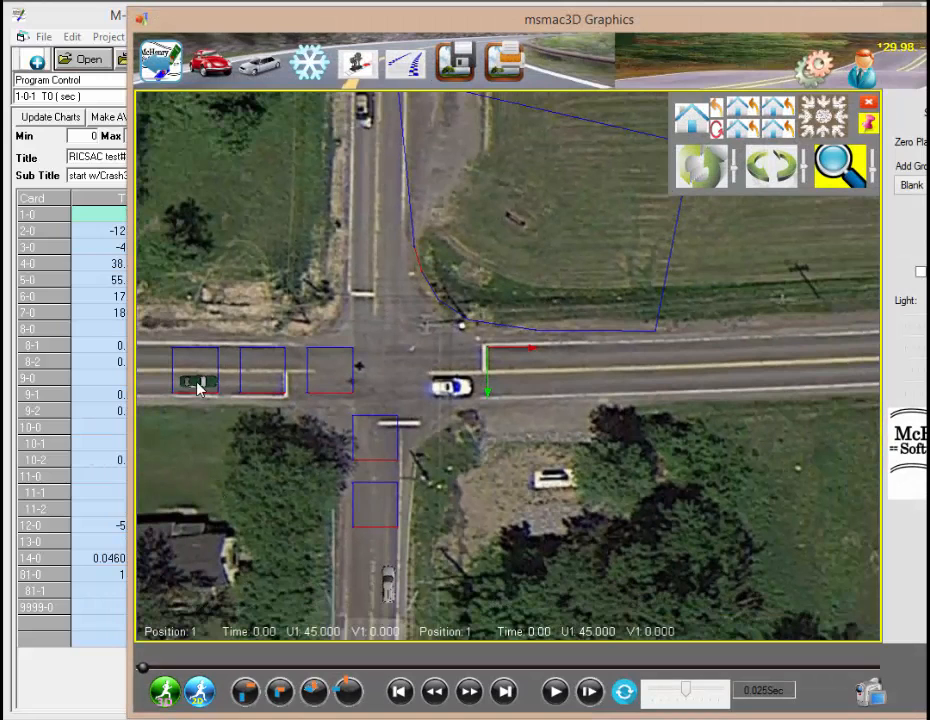
pyautogui.click(200, 388)
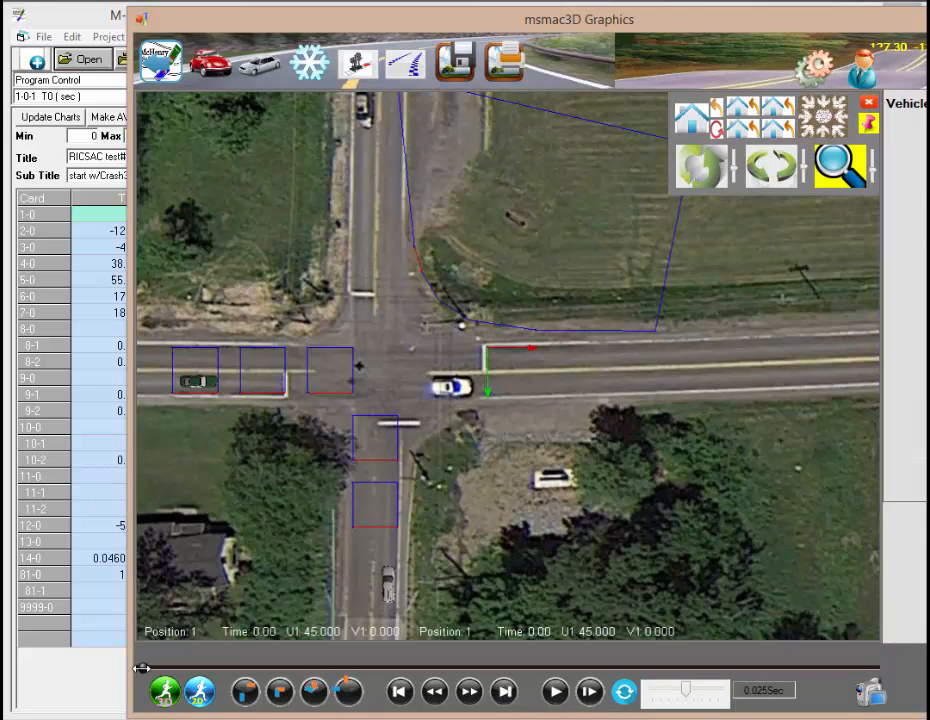
pyautogui.moveTo(145, 668); pyautogui.dragTo(525, 405)
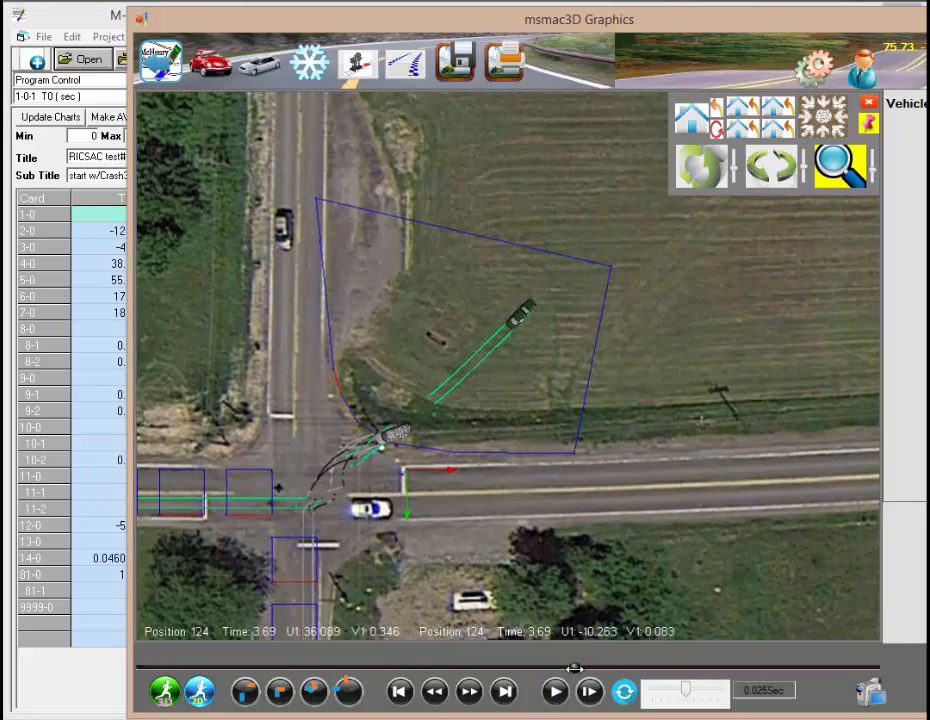
pyautogui.moveTo(575, 662); pyautogui.dragTo(668, 660)
pyautogui.moveTo(733, 628); pyautogui.dragTo(105, 640)
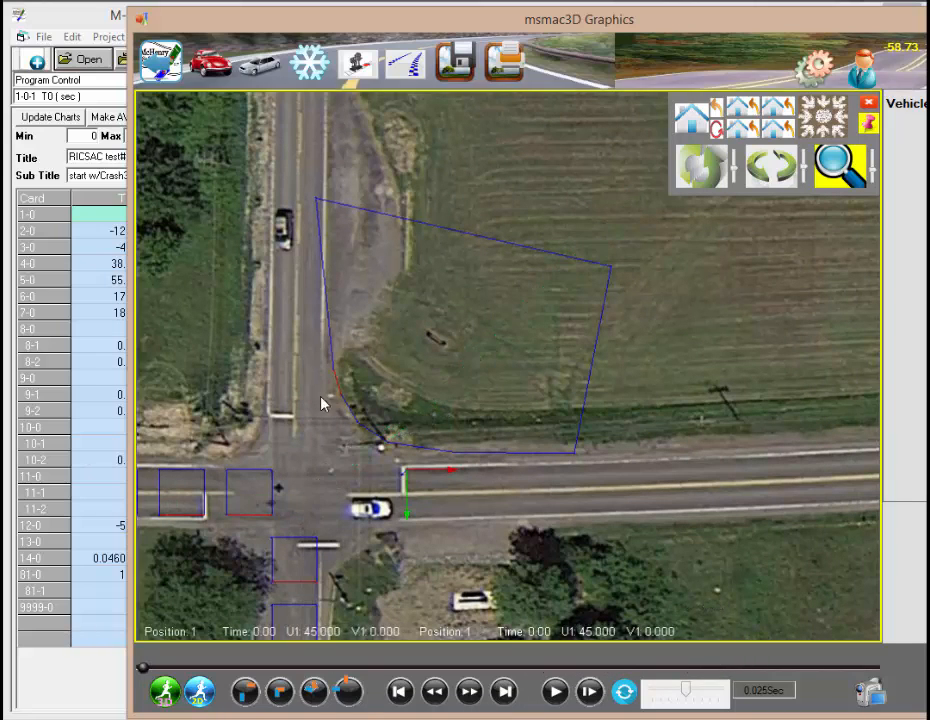
# Step: Pan and zoom the intersection view and scrub the animation to the vehicles' impact near 1.53 seconds
pyautogui.moveTo(477, 402); pyautogui.dragTo(559, 150)
pyautogui.scroll(3, 574, 226)
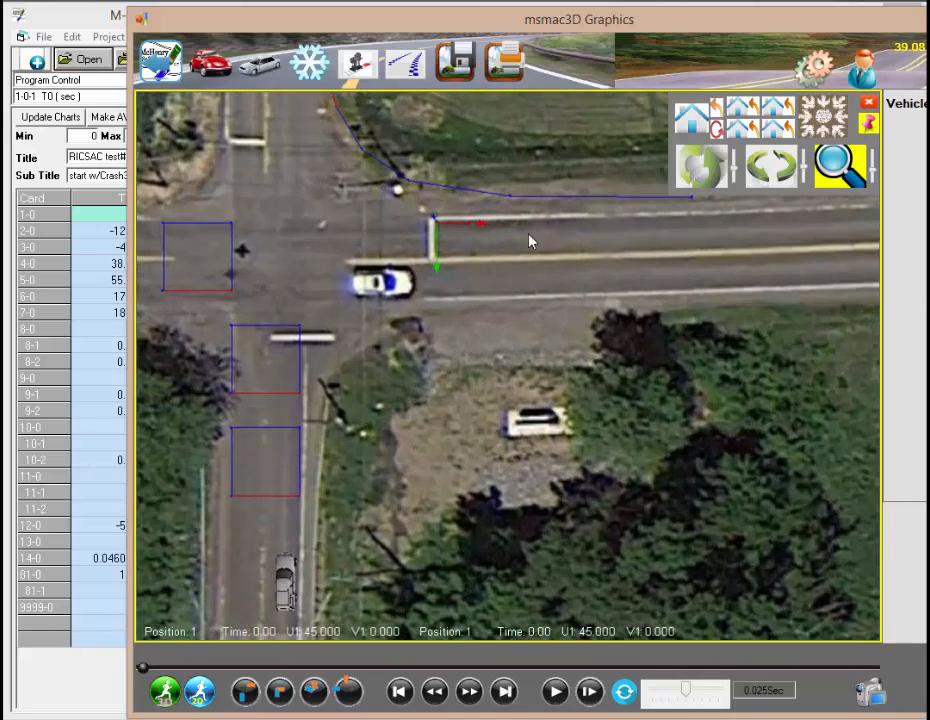
pyautogui.moveTo(443, 312); pyautogui.dragTo(583, 228)
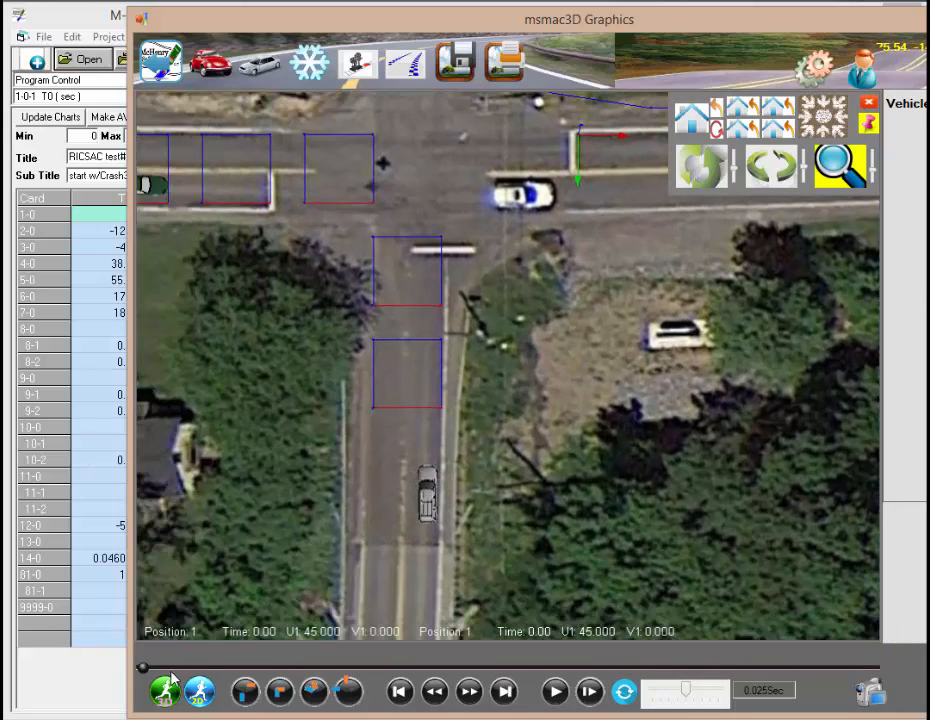
pyautogui.moveTo(141, 666); pyautogui.dragTo(334, 677)
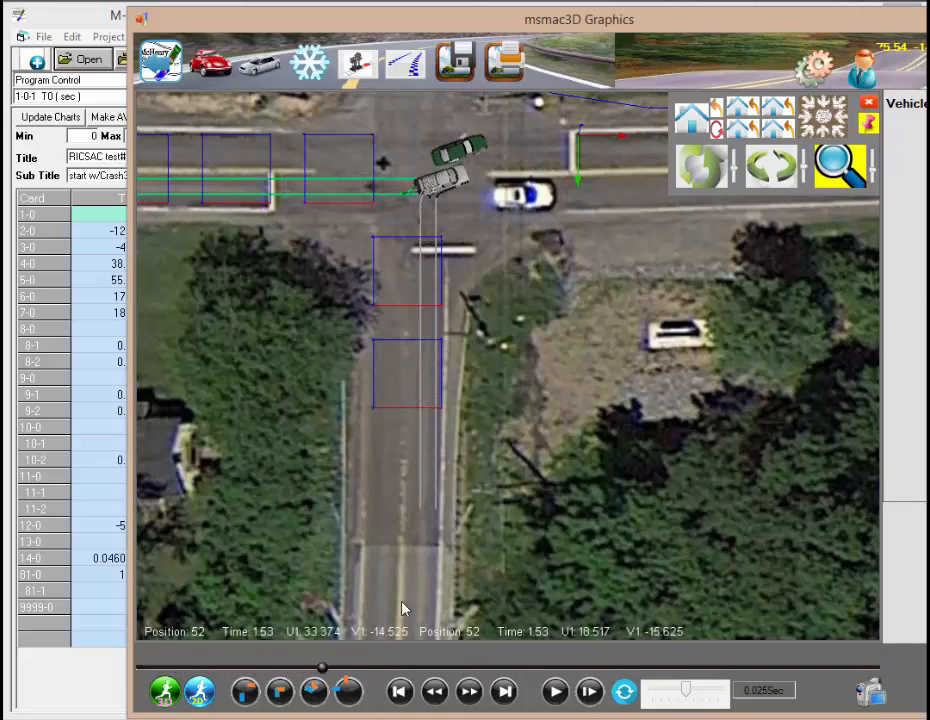
pyautogui.moveTo(587, 232); pyautogui.dragTo(503, 550)
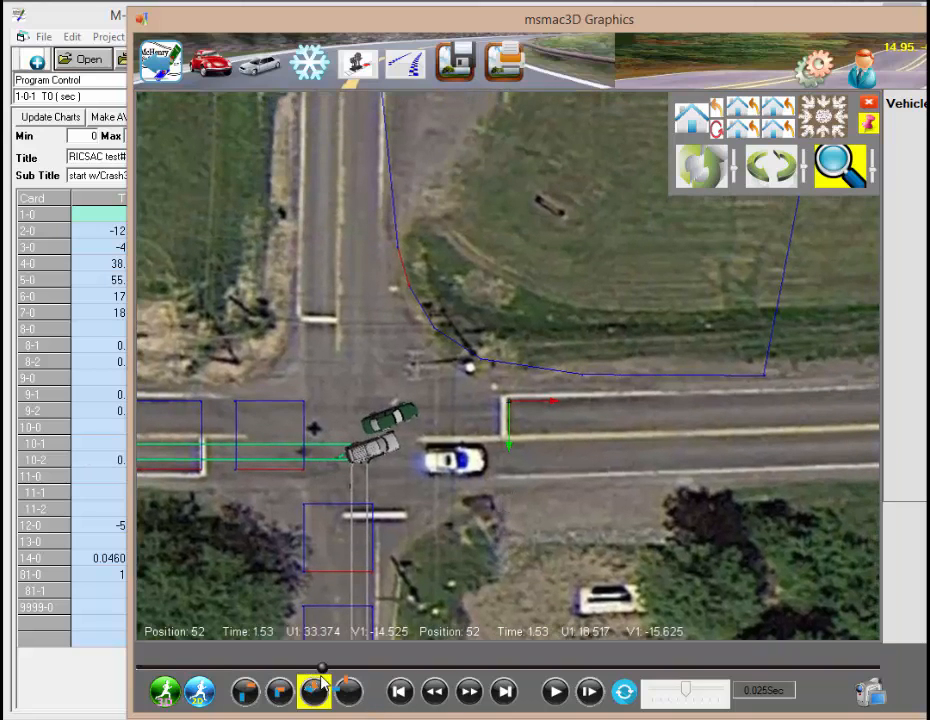
pyautogui.moveTo(338, 667)
pyautogui.mouseDown()
pyautogui.moveTo(614, 653)
pyautogui.moveTo(716, 660)
pyautogui.moveTo(414, 675)
pyautogui.moveTo(493, 691)
pyautogui.mouseUp()
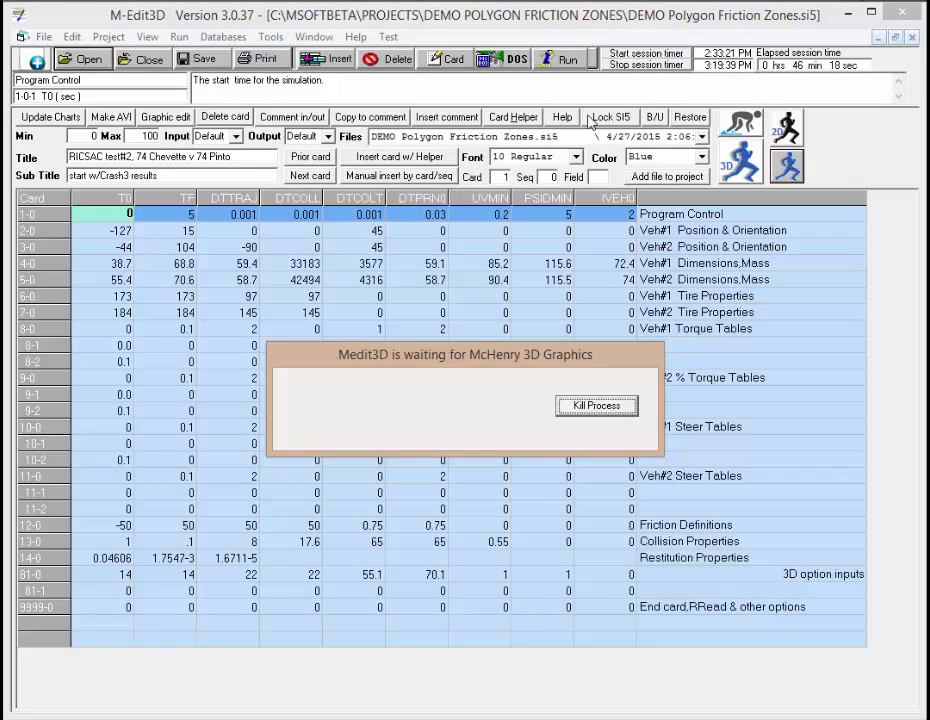
# Step: Reopen vehicle 2's comfort factor and friction demand output and scroll to the rows around 3 seconds
pyautogui.click(146, 36)
pyautogui.click(197, 190)
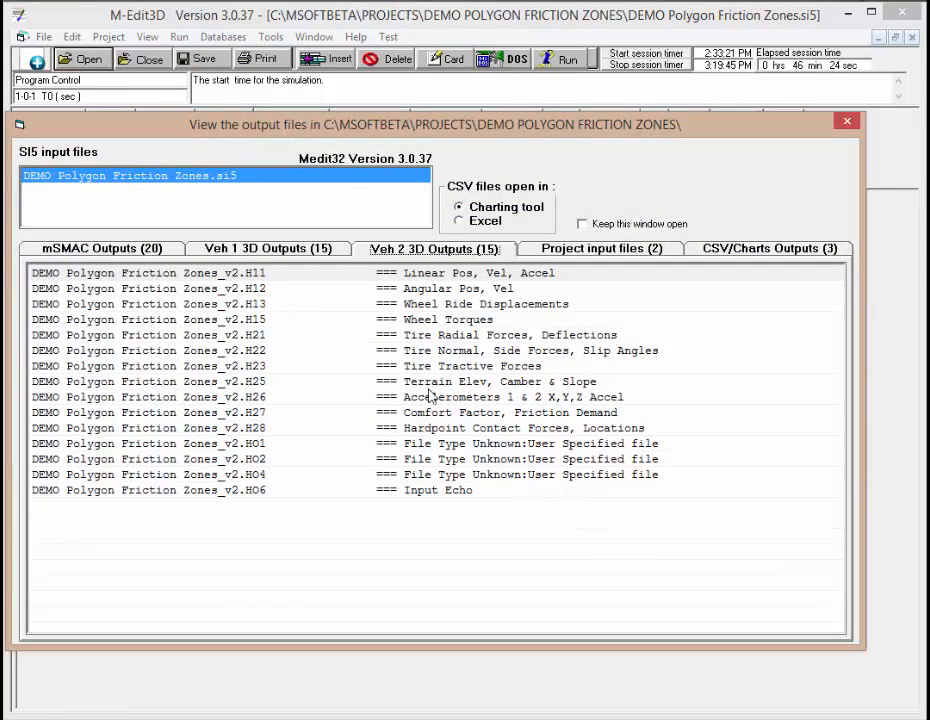
pyautogui.doubleClick(447, 420)
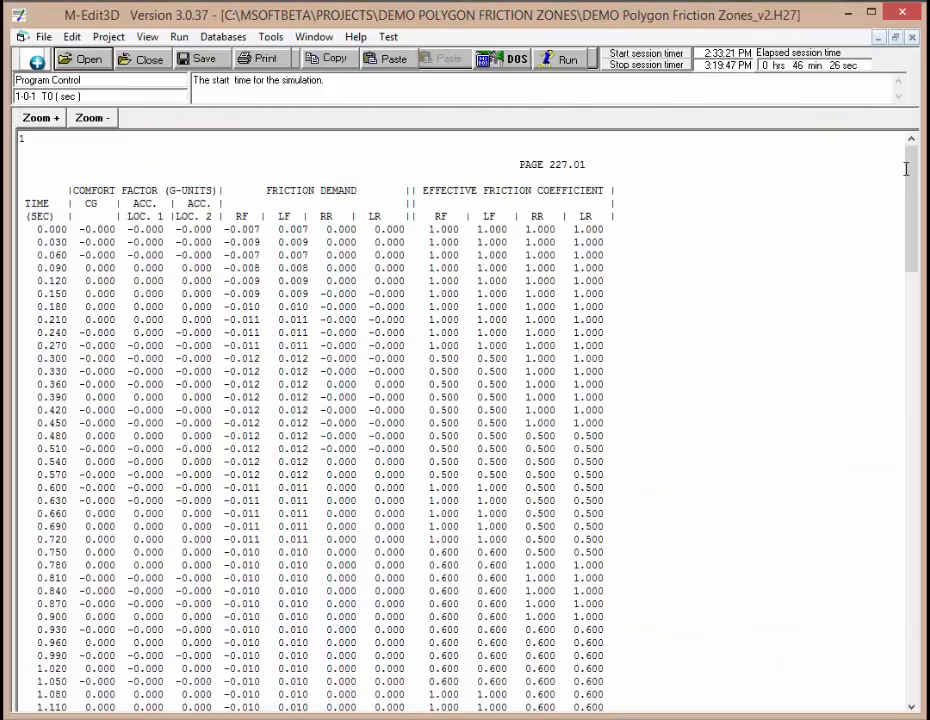
pyautogui.moveTo(907, 187); pyautogui.dragTo(845, 529)
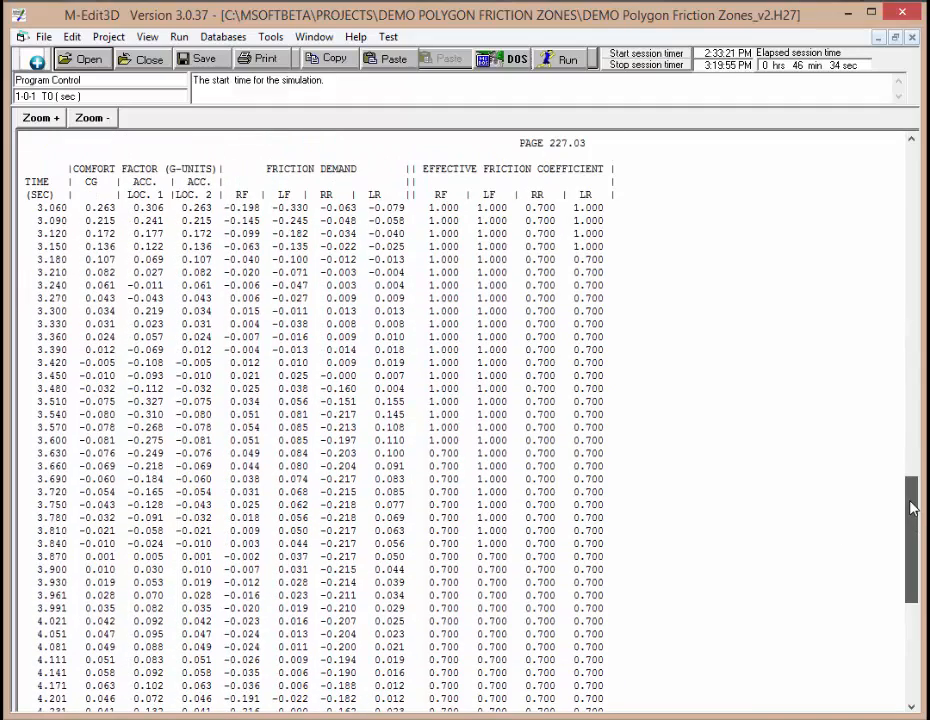
pyautogui.scroll(4, 905, 374)
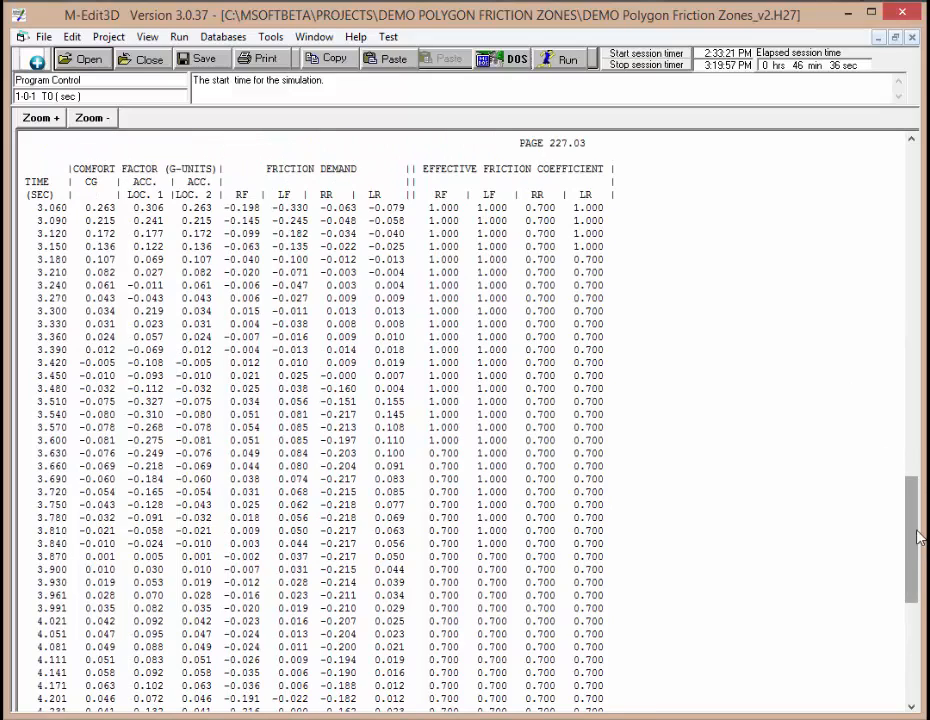
pyautogui.scroll(4, 916, 542)
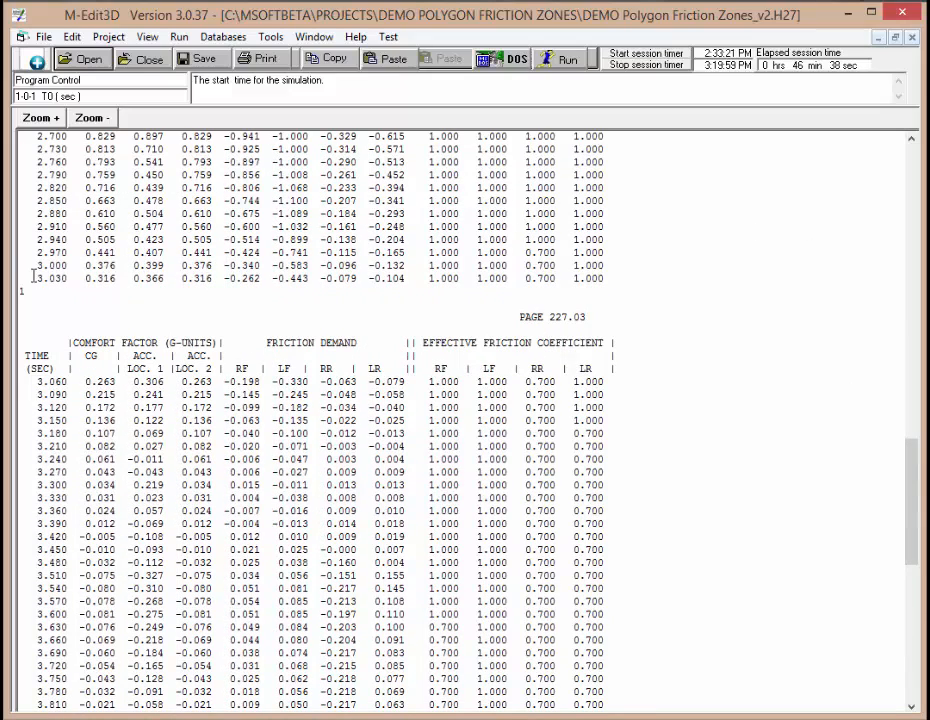